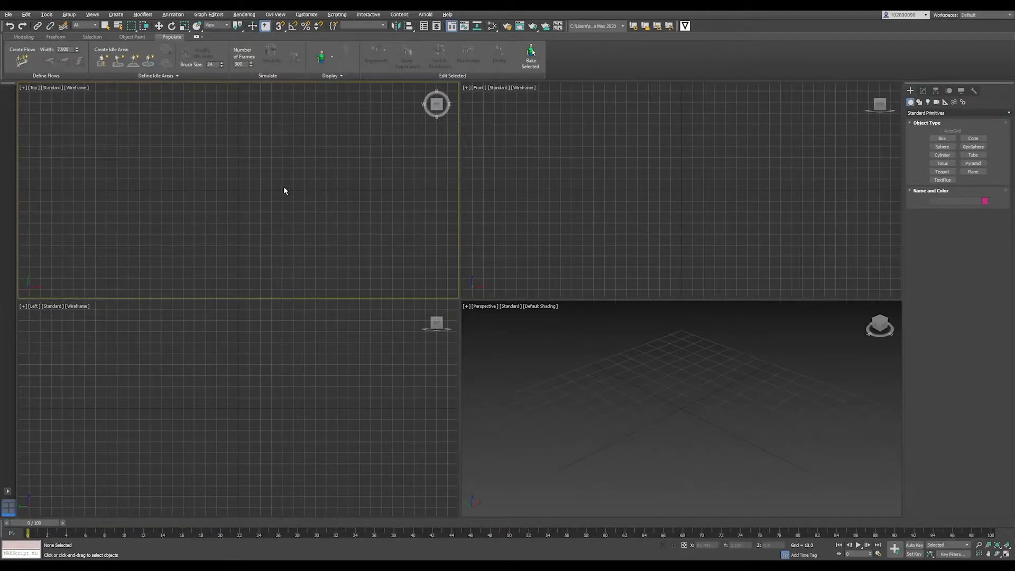
Activate the Top, Front, Left and Perspective viewports in turn, and try panning and zooming in the orthographic ones.
{"action": "left_click", "coordinate": [586, 195]}
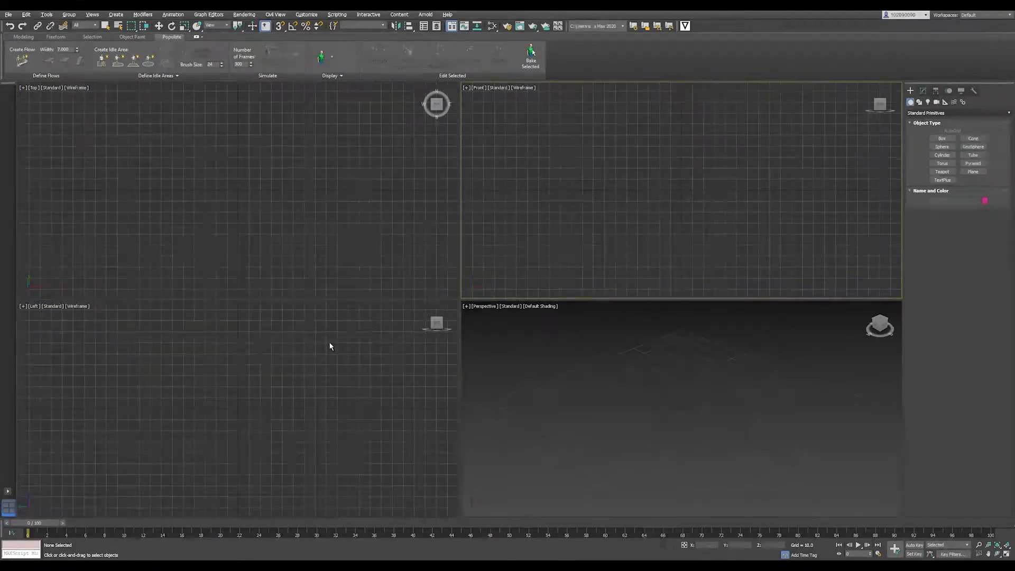
{"action": "left_click", "coordinate": [268, 360]}
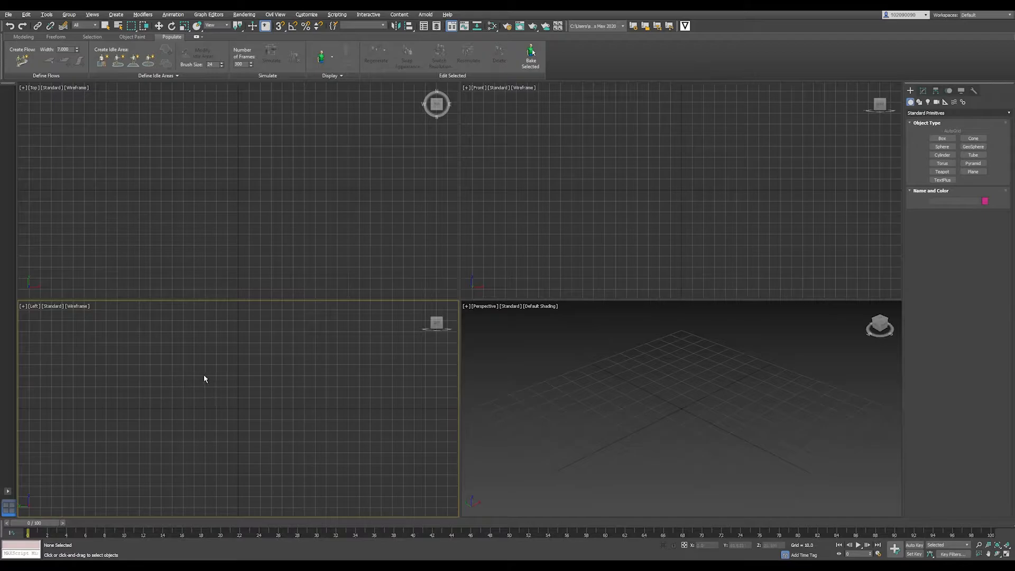
{"action": "left_click", "coordinate": [582, 400]}
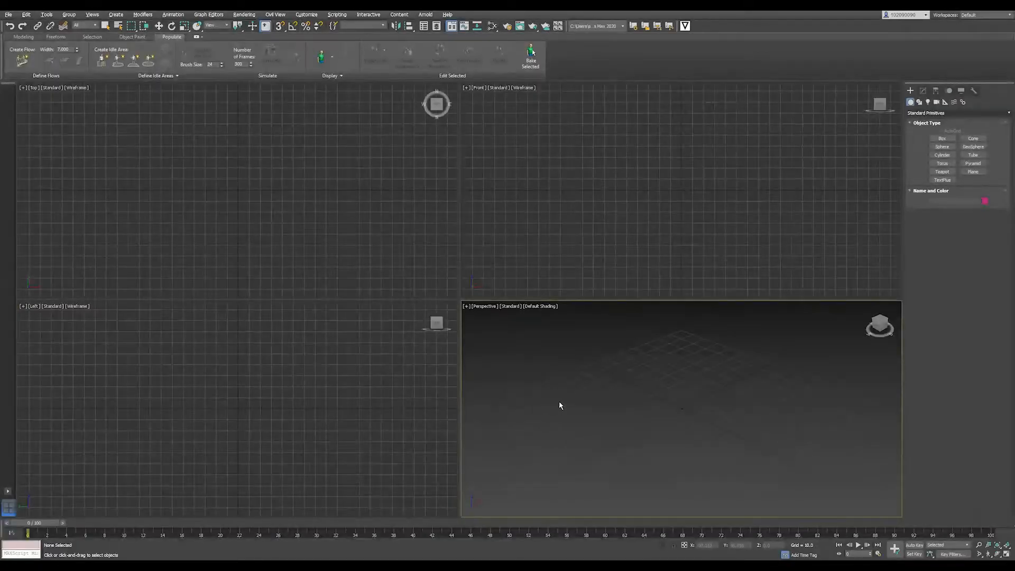
{"action": "left_click", "coordinate": [240, 195]}
{"action": "left_click", "coordinate": [476, 220]}
{"action": "left_click", "coordinate": [321, 361]}
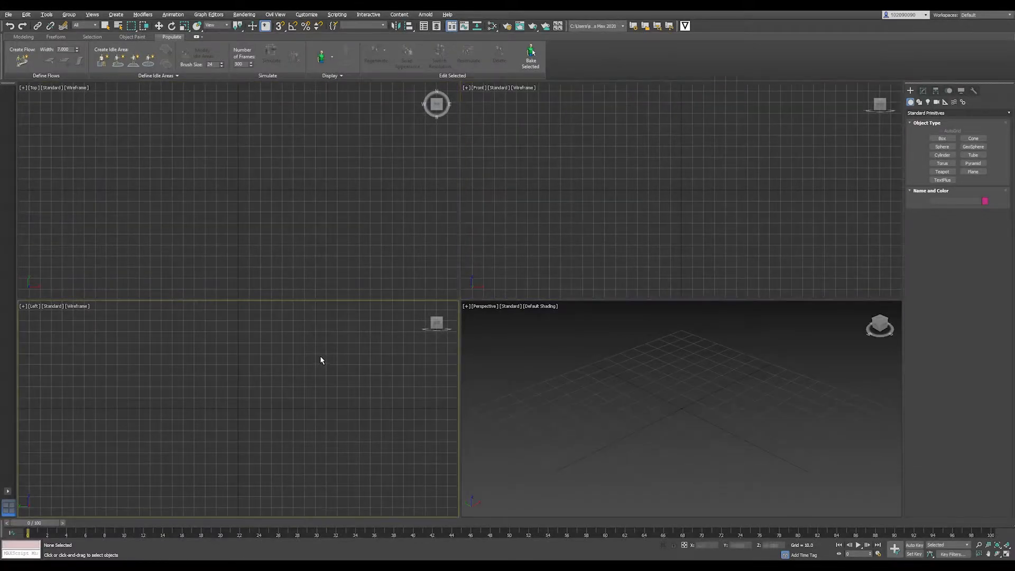
{"action": "middle_click_drag", "start_coordinate": [230, 205], "coordinate": [233, 182]}
{"action": "middle_click_drag", "start_coordinate": [681, 196], "coordinate": [666, 188]}
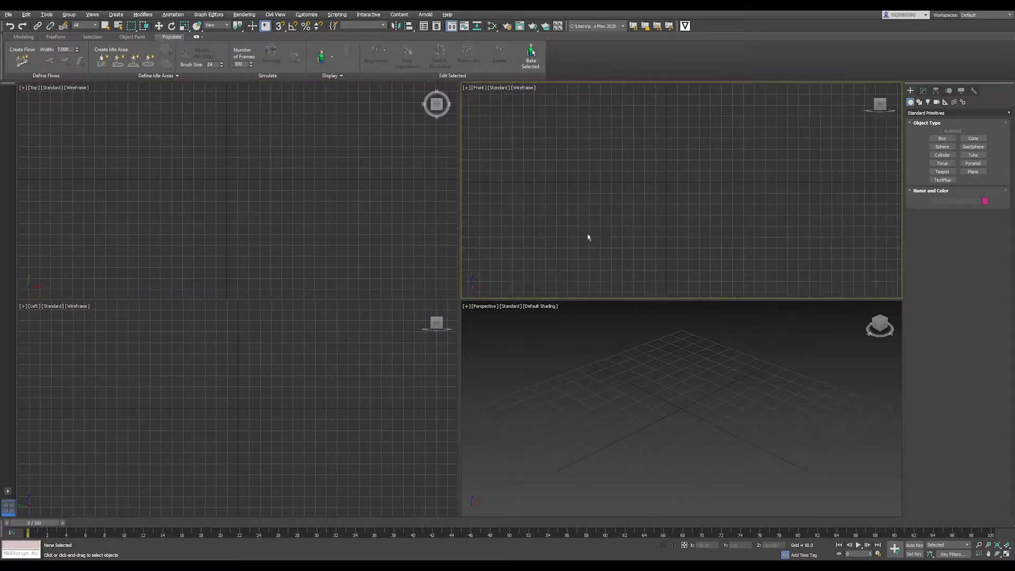
{"action": "middle_click_drag", "start_coordinate": [253, 402], "coordinate": [224, 381]}
{"action": "scroll", "coordinate": [666, 391], "scroll_direction": "down", "scroll_amount": 2}
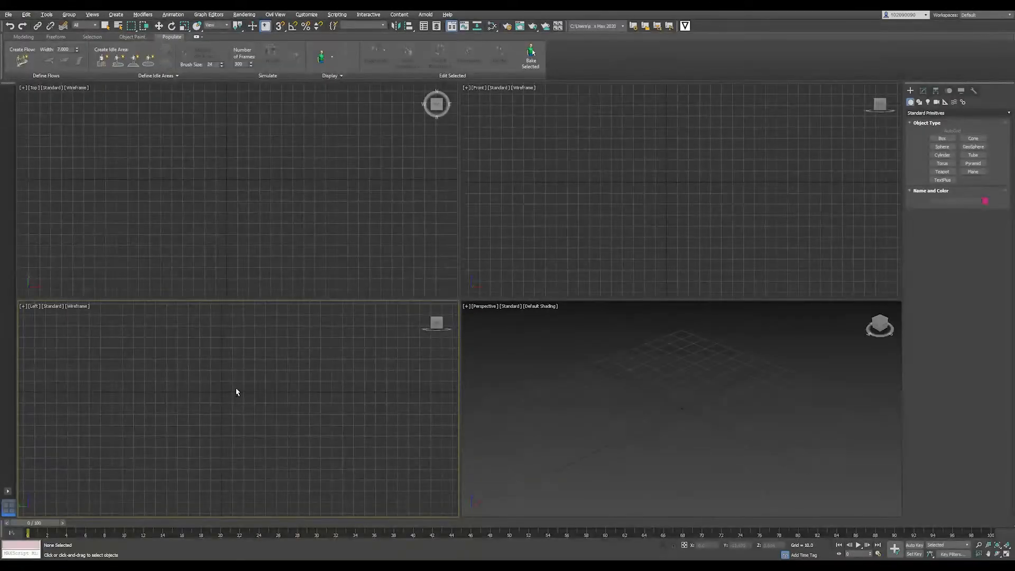
Orbit the Left and Perspective viewports, and restore the lower orthographic viewport to the Left view.
{"action": "middle_click_drag", "start_coordinate": [236, 392], "coordinate": [228, 419], "text": "alt"}
{"action": "mouse_move", "coordinate": [682, 428]}
{"action": "middle_mouse_down", "text": "alt"}
{"action": "mouse_move", "coordinate": [632, 438]}
{"action": "mouse_move", "coordinate": [682, 429]}
{"action": "middle_mouse_up", "text": "alt"}
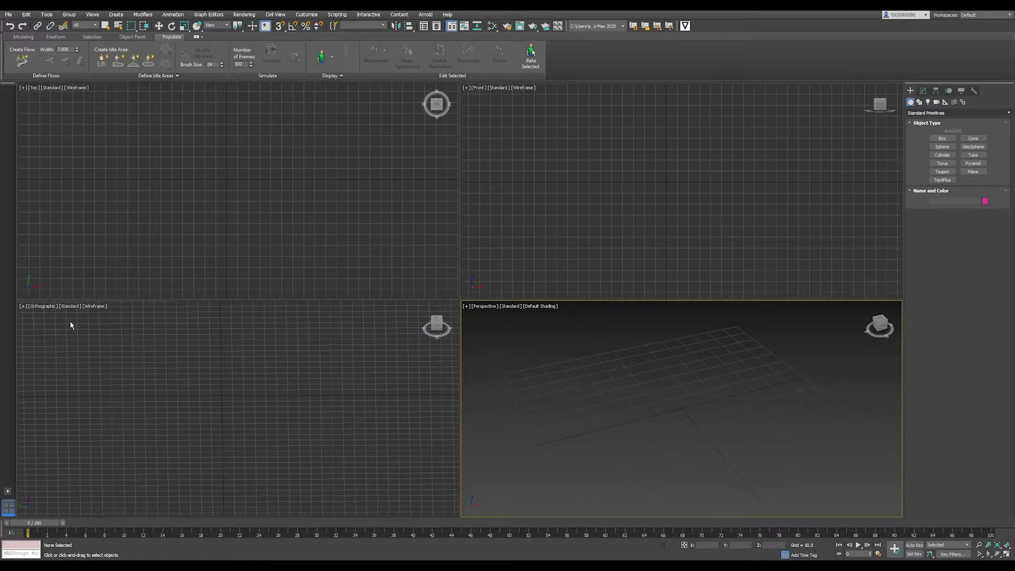
{"action": "left_click", "coordinate": [33, 311]}
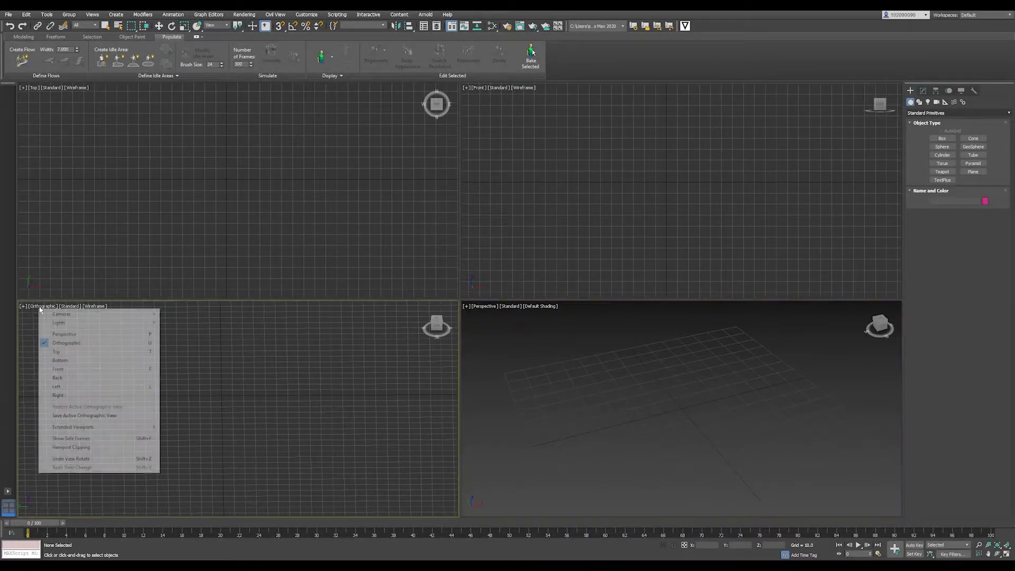
{"action": "left_click", "coordinate": [62, 387]}
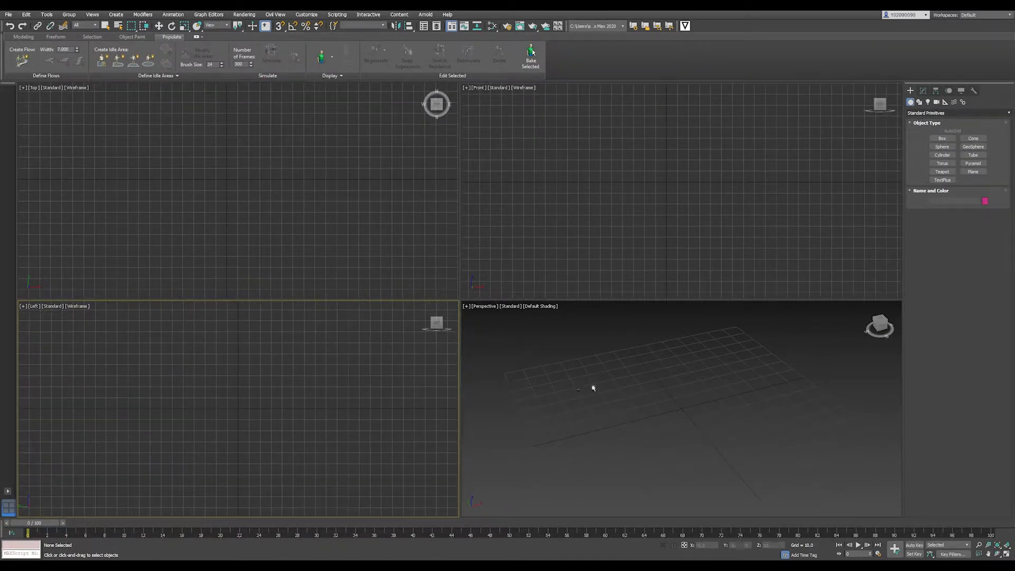
Change the Perspective viewport's shading to Edged Faces.
{"action": "left_click", "coordinate": [316, 228]}
{"action": "left_click", "coordinate": [553, 159]}
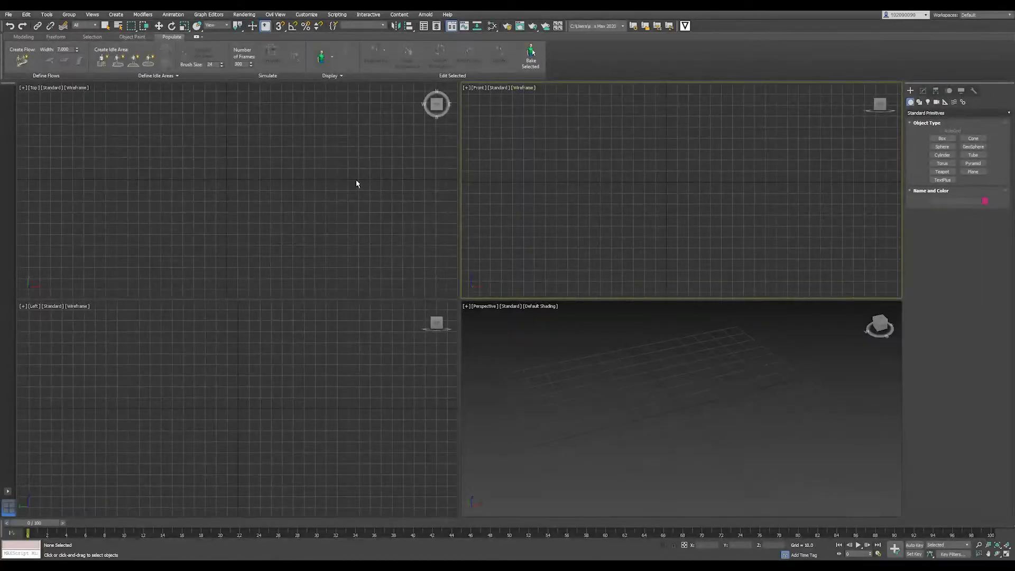
{"action": "left_click", "coordinate": [546, 308]}
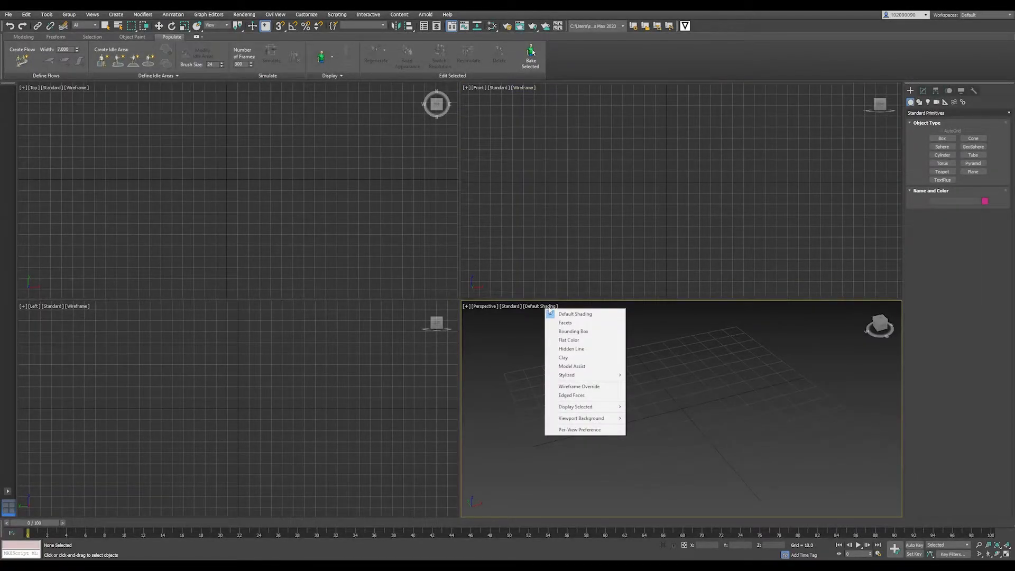
{"action": "left_click", "coordinate": [572, 397]}
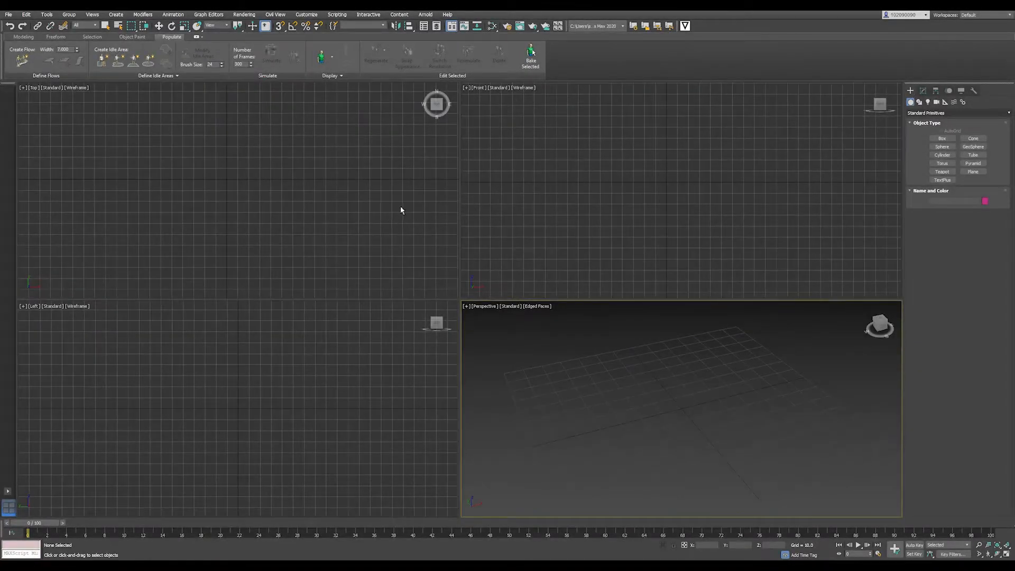
Switch to the Design Standard workspace and make the Scene Explorer slightly narrower.
{"action": "left_click", "coordinate": [1010, 15]}
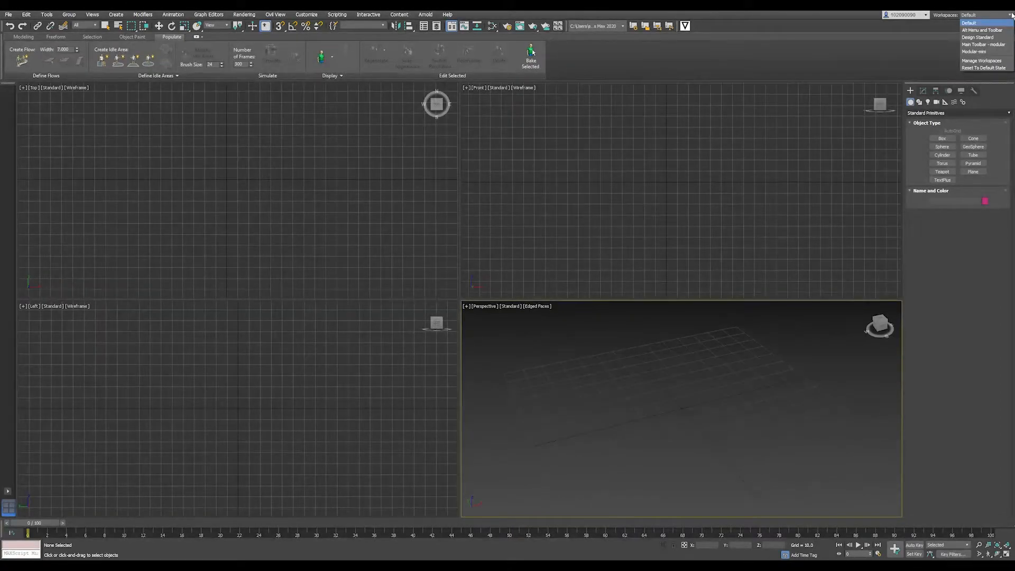
{"action": "left_click", "coordinate": [982, 38]}
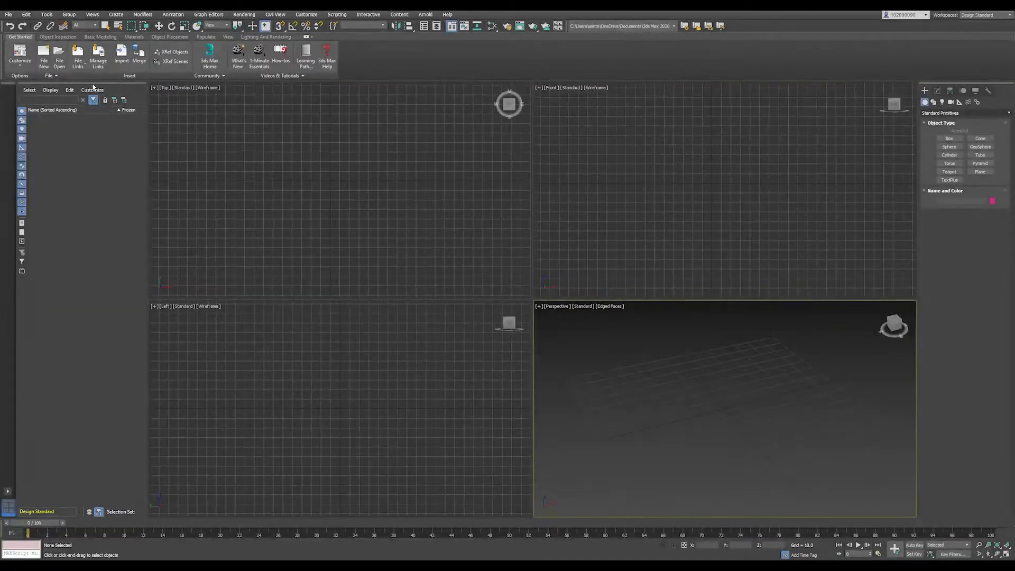
{"action": "left_click_drag", "start_coordinate": [97, 87], "coordinate": [12, 106]}
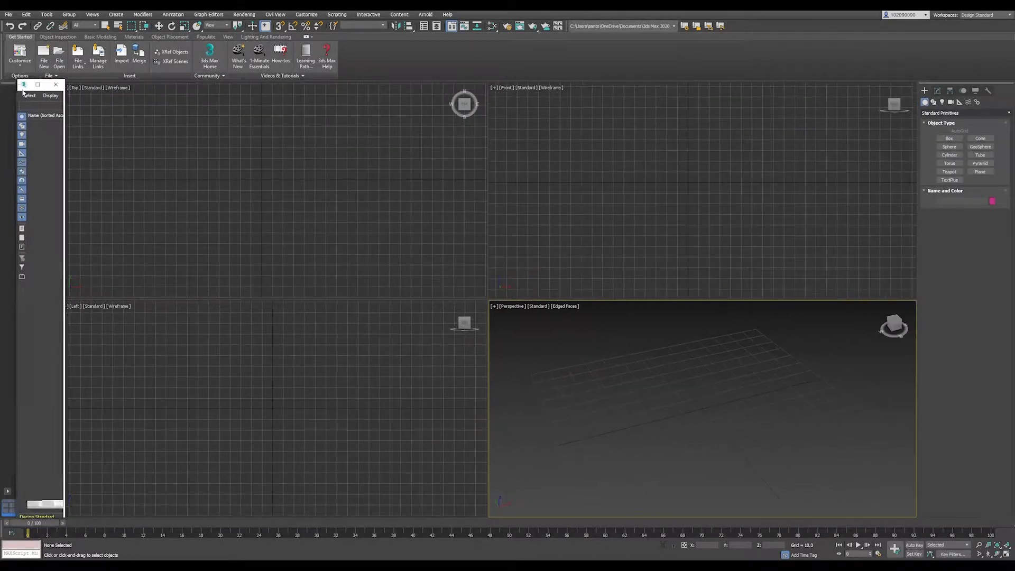
{"action": "left_click_drag", "start_coordinate": [59, 152], "coordinate": [107, 154]}
{"action": "left_click_drag", "start_coordinate": [96, 189], "coordinate": [121, 189]}
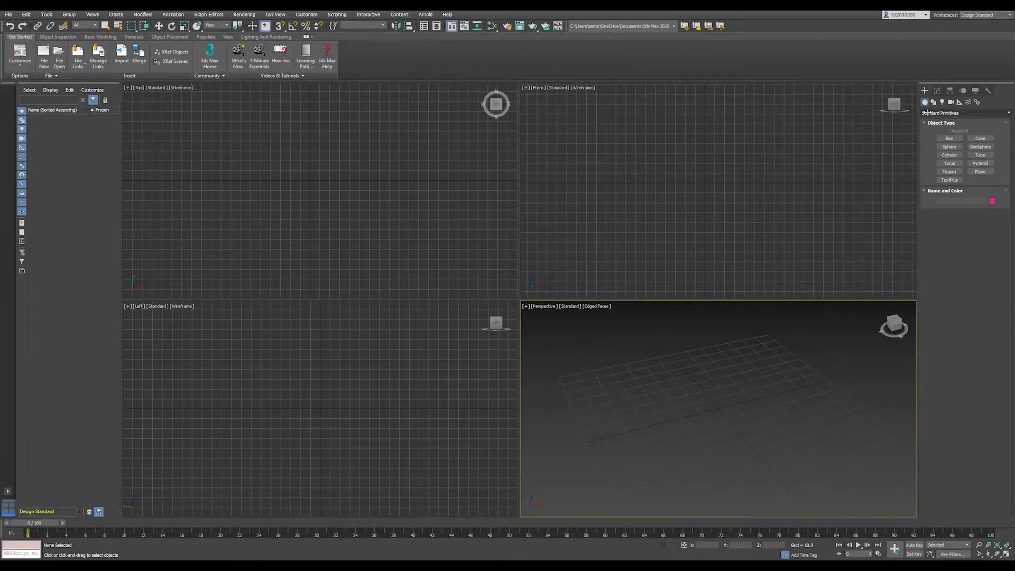
Create a standard primitive box about 54.5 long, 45.8 wide and 55.7 high in the Perspective viewport.
{"action": "left_click", "coordinate": [927, 112]}
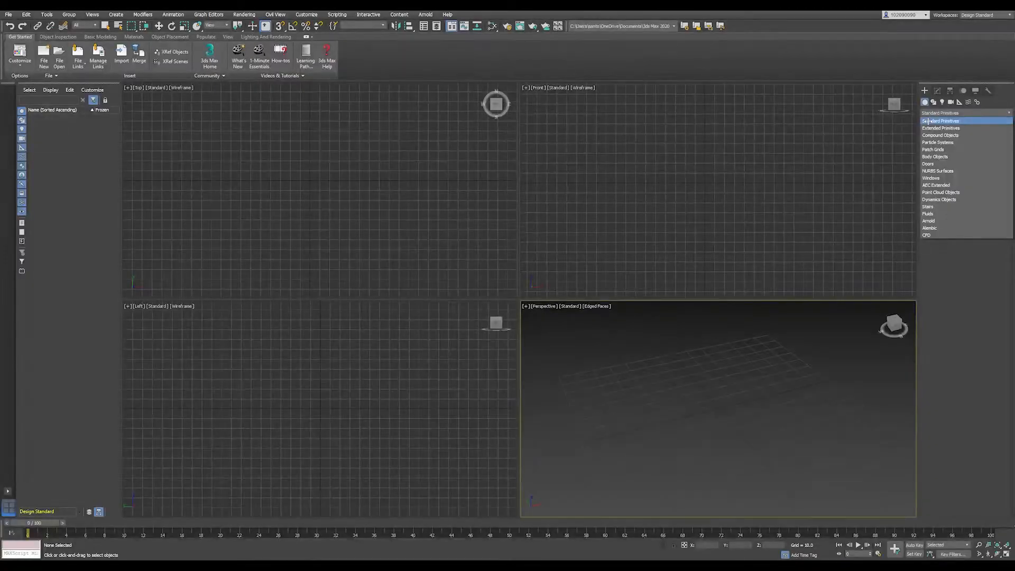
{"action": "left_click", "coordinate": [926, 121]}
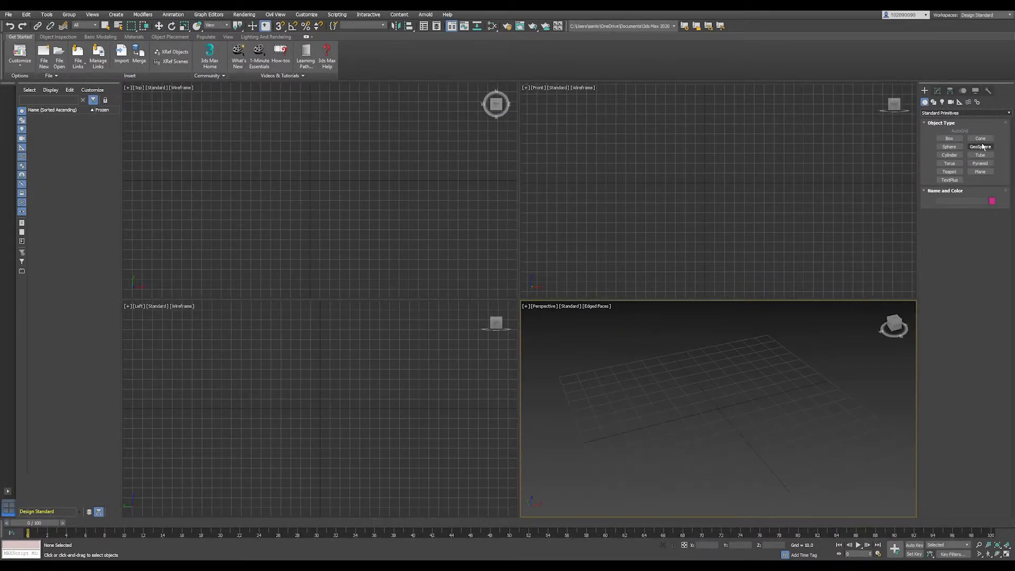
{"action": "left_click", "coordinate": [949, 138]}
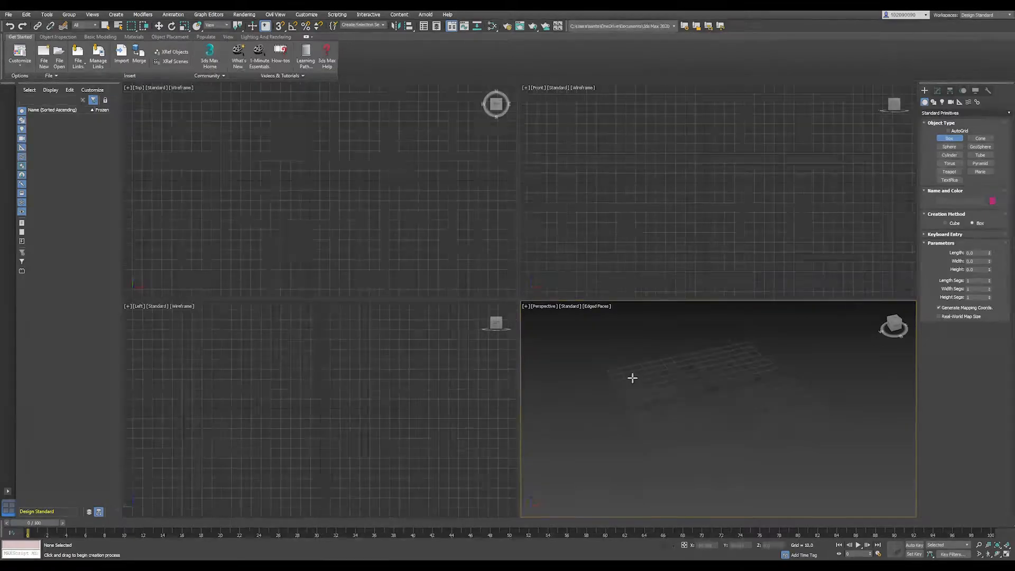
{"action": "left_click_drag", "start_coordinate": [629, 375], "coordinate": [703, 394]}
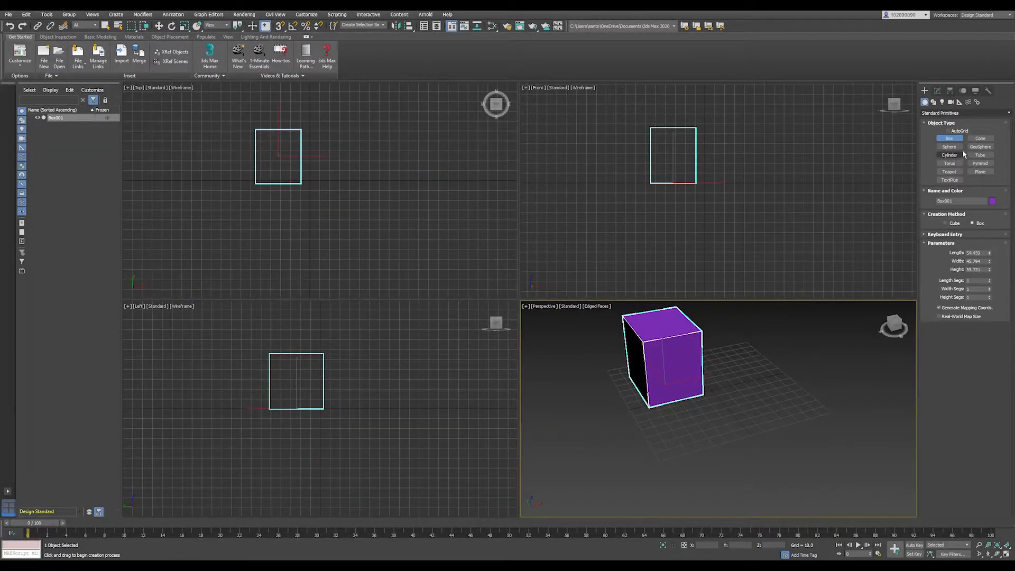
Create a pointed cone beside the box, with a base radius of about 15.1 and a height of about 46.1.
{"action": "left_click", "coordinate": [981, 138]}
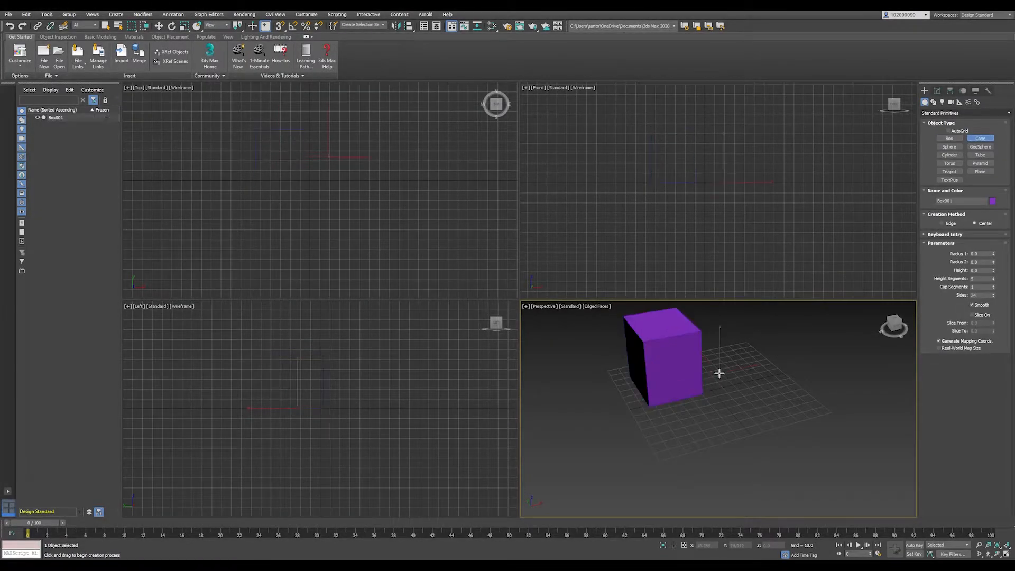
{"action": "left_click_drag", "start_coordinate": [719, 373], "coordinate": [731, 381]}
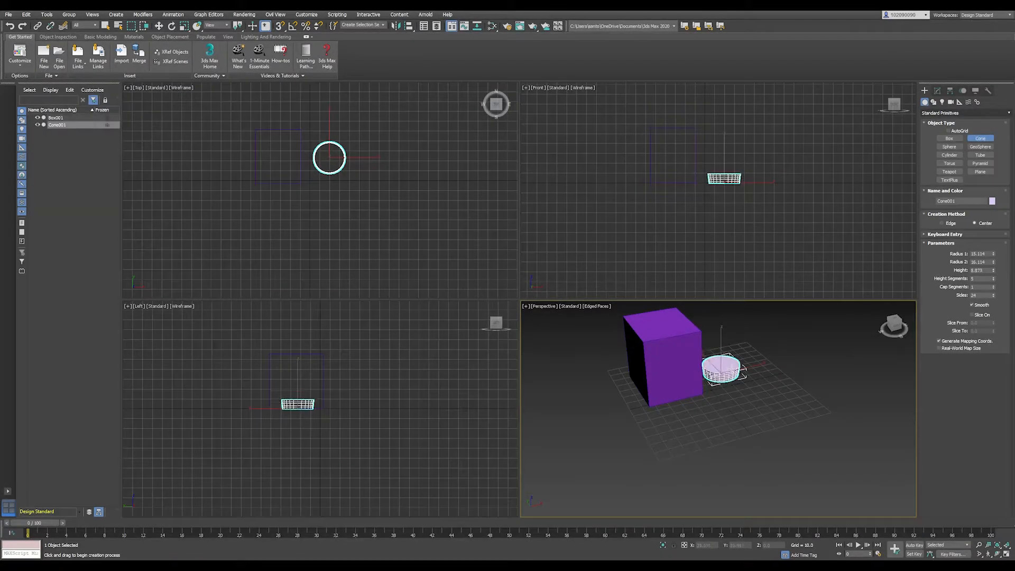
{"action": "left_click", "coordinate": [732, 325]}
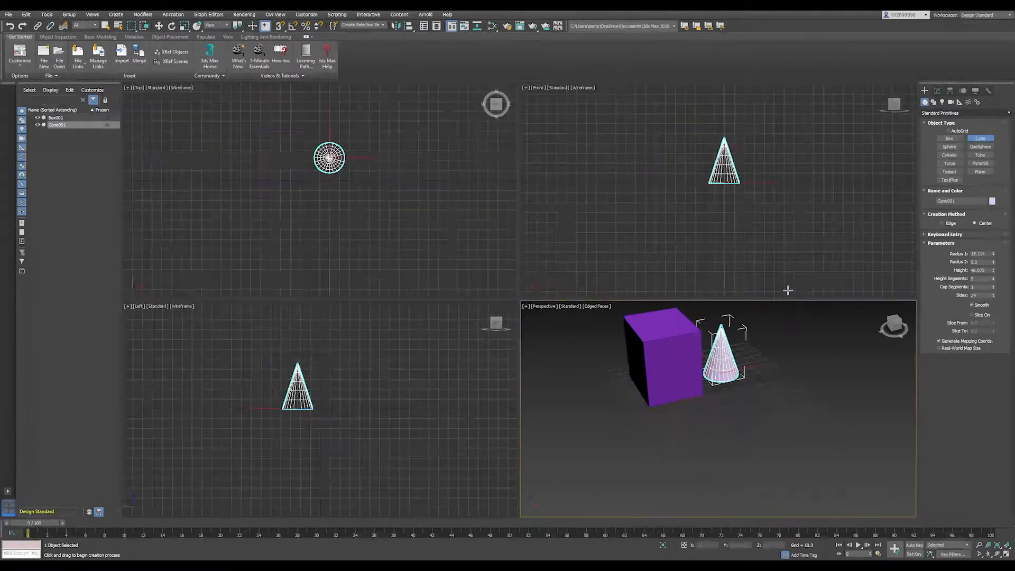
Shift the divider between the upper and lower viewports to give the Perspective viewport more height.
{"action": "middle_click_drag", "start_coordinate": [768, 367], "coordinate": [734, 387]}
{"action": "scroll", "coordinate": [734, 387], "scroll_direction": "up", "scroll_amount": 5}
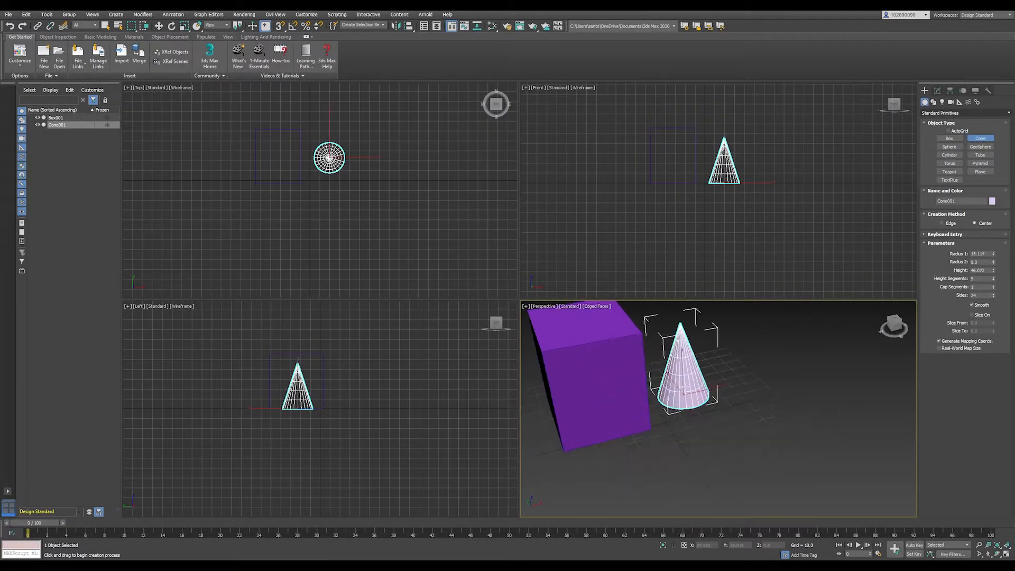
{"action": "scroll", "coordinate": [733, 388], "scroll_direction": "down", "scroll_amount": 4}
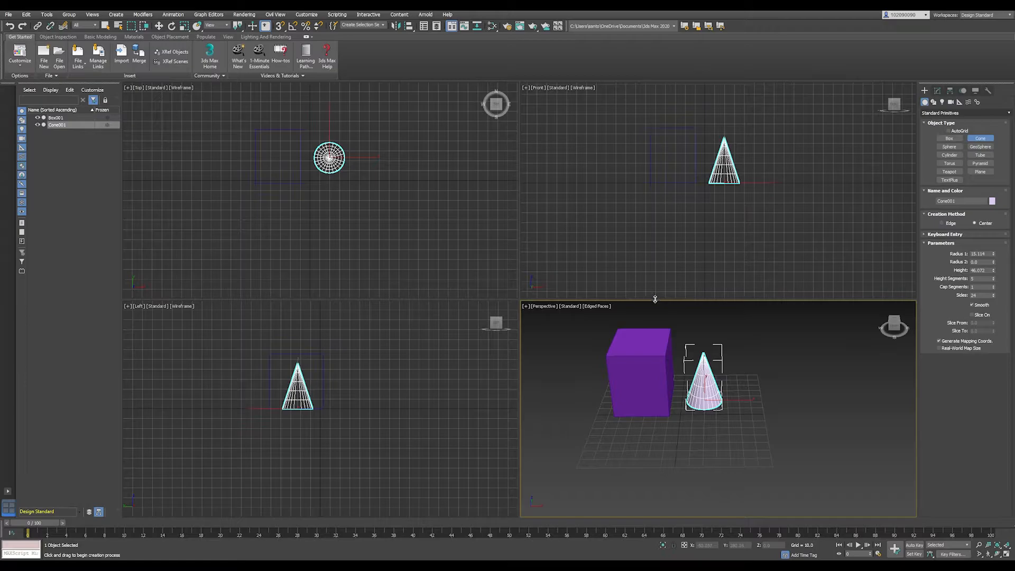
{"action": "left_click_drag", "start_coordinate": [654, 299], "coordinate": [658, 215]}
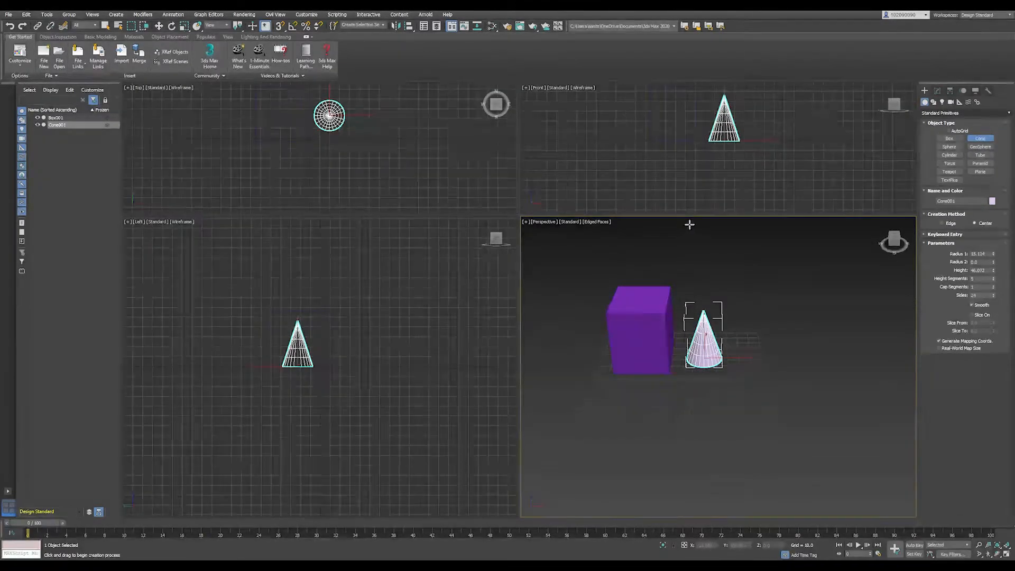
{"action": "left_click_drag", "start_coordinate": [694, 216], "coordinate": [688, 272]}
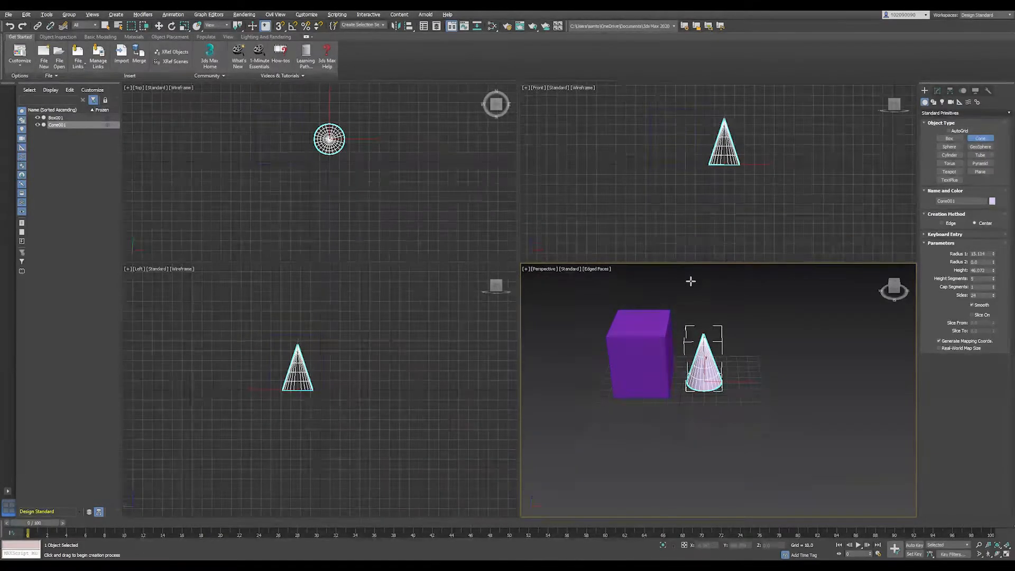
Maximize the Perspective viewport and frame the box and cone at an angle from above.
{"action": "key", "text": "alt+w"}
{"action": "middle_click_drag", "start_coordinate": [456, 305], "coordinate": [514, 354]}
{"action": "scroll", "coordinate": [515, 354], "scroll_direction": "up", "scroll_amount": 2}
{"action": "middle_click_drag", "start_coordinate": [550, 385], "coordinate": [537, 364], "text": "alt"}
{"action": "left_click", "coordinate": [726, 265]}
{"action": "middle_click_drag", "start_coordinate": [470, 327], "coordinate": [502, 340]}
{"action": "scroll", "coordinate": [487, 389], "scroll_direction": "down", "scroll_amount": 3}
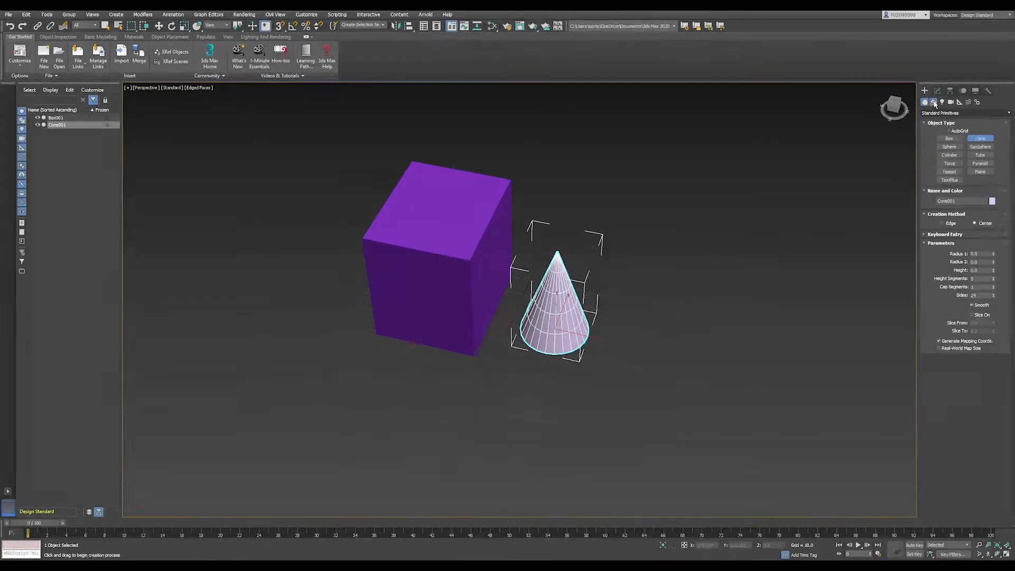
Create an ellipse spline about 33.6 long and 85.8 wide on the grid in front of the box and cone.
{"action": "left_click", "coordinate": [933, 102]}
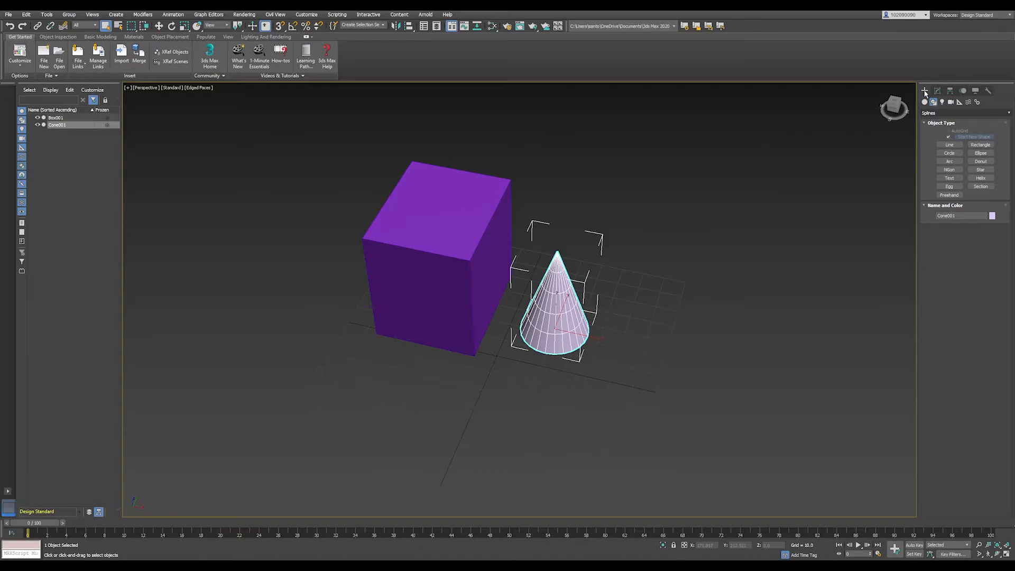
{"action": "left_click", "coordinate": [935, 113]}
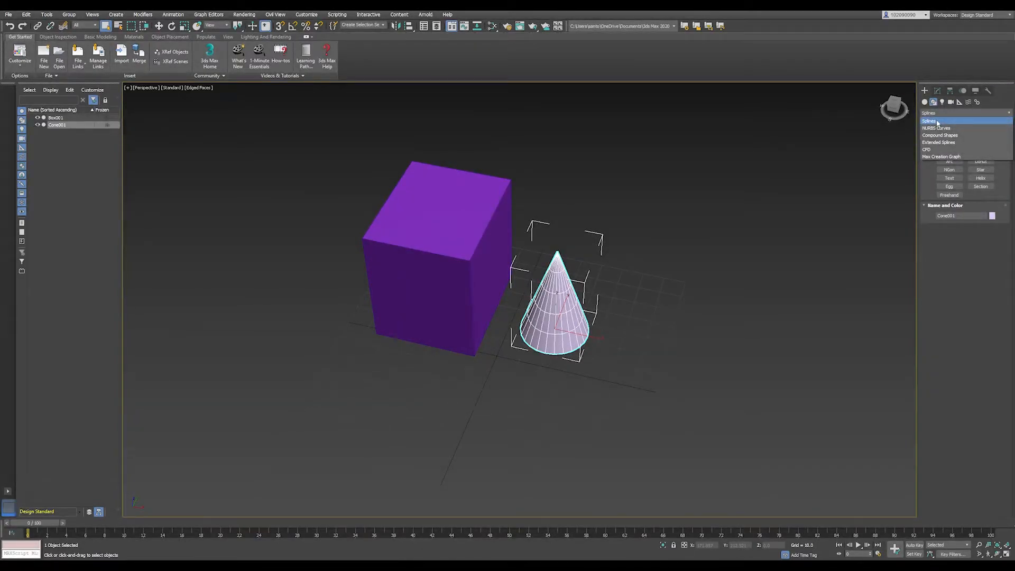
{"action": "left_click", "coordinate": [937, 122]}
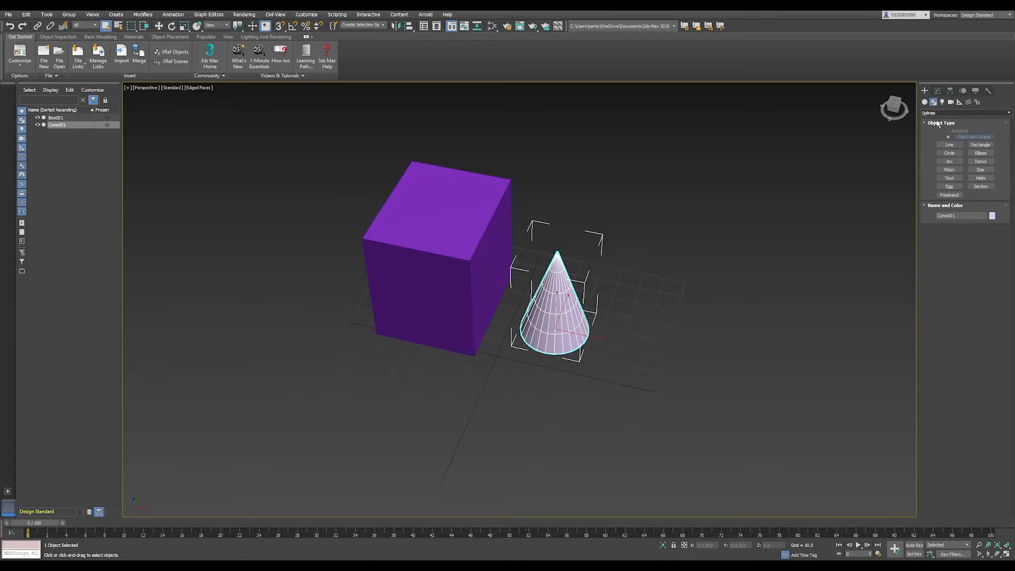
{"action": "left_click", "coordinate": [951, 146]}
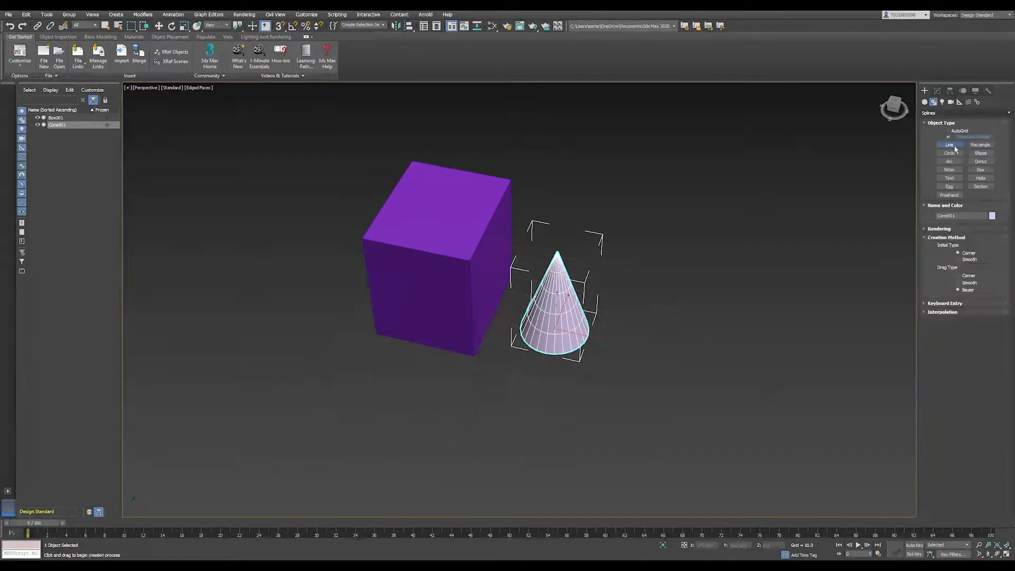
{"action": "left_click", "coordinate": [950, 153]}
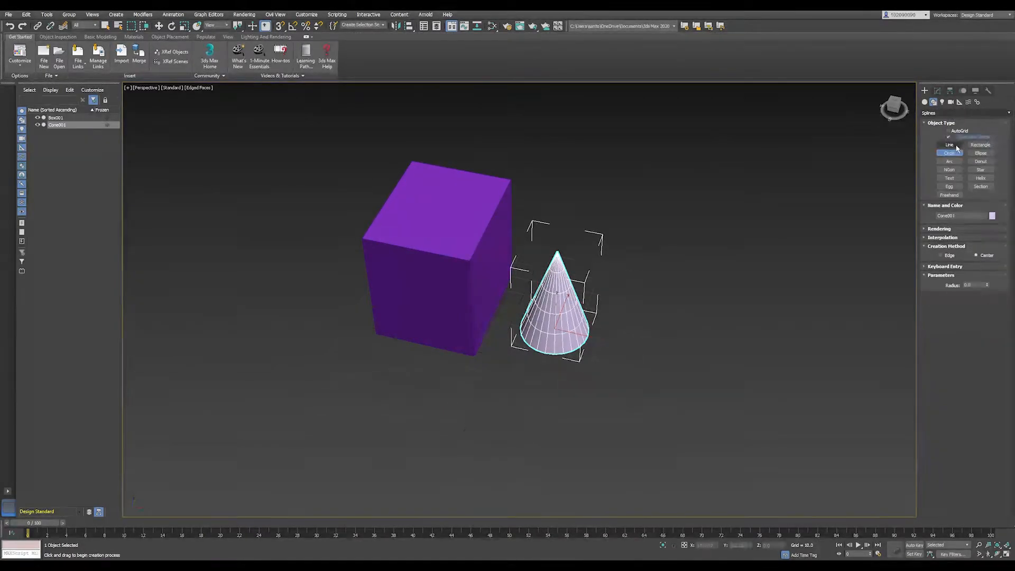
{"action": "left_click", "coordinate": [992, 154]}
{"action": "left_click_drag", "start_coordinate": [411, 374], "coordinate": [588, 489]}
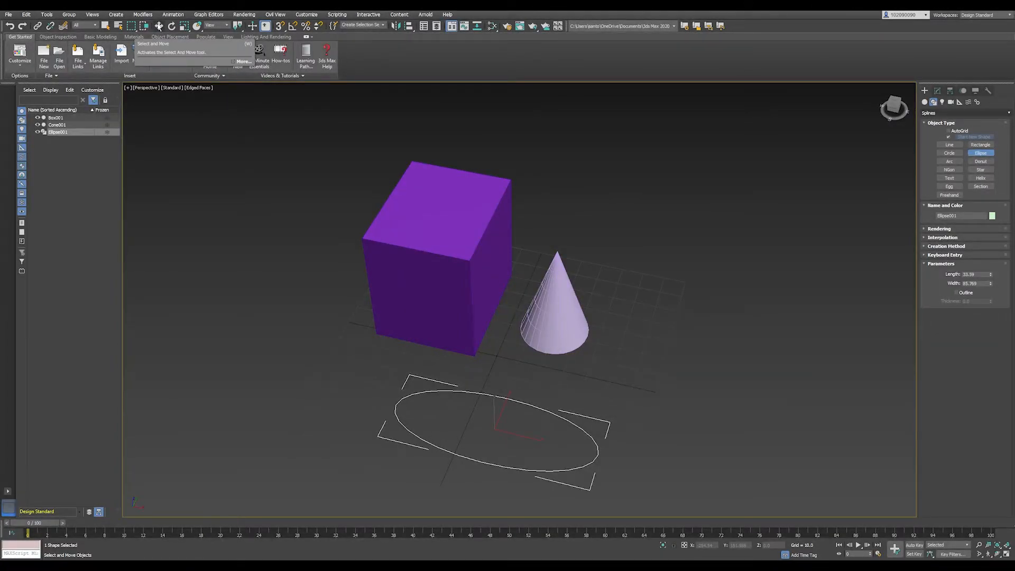
Move the box slightly forward across the grid plane, keeping it beside the cone.
{"action": "left_click", "coordinate": [159, 26]}
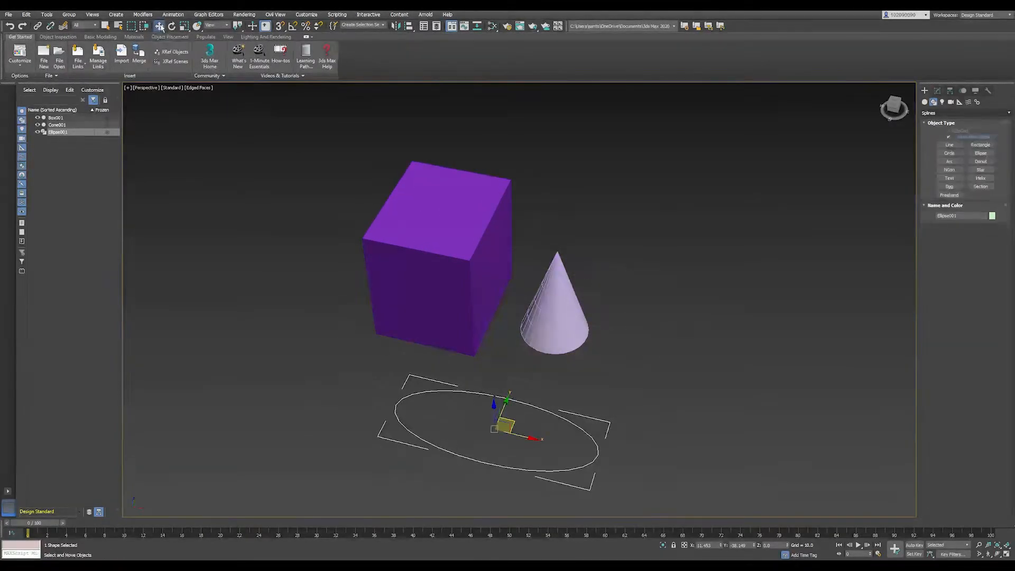
{"action": "left_click", "coordinate": [456, 243]}
{"action": "left_click", "coordinate": [567, 316]}
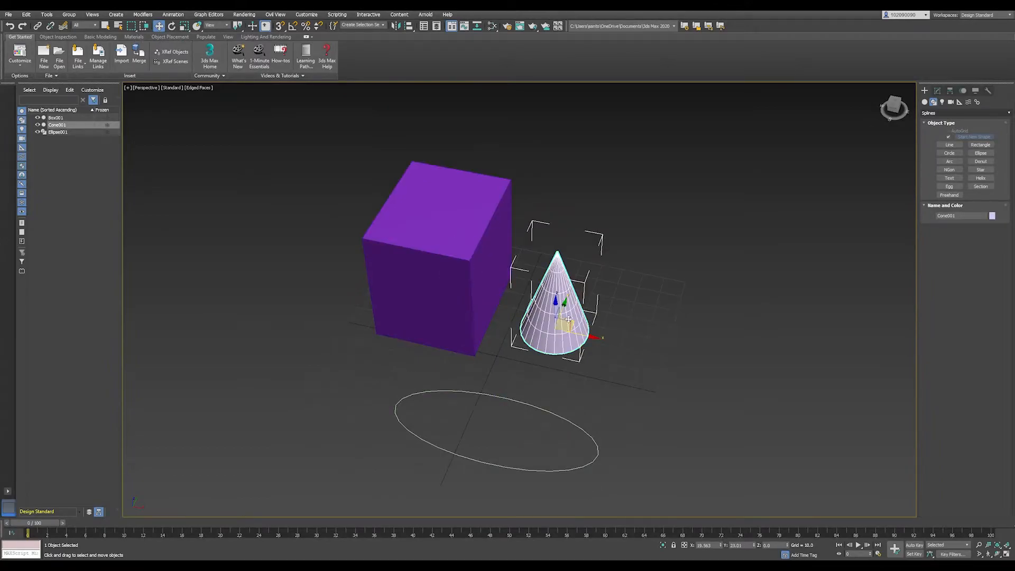
{"action": "left_click", "coordinate": [449, 268]}
{"action": "left_click_drag", "start_coordinate": [451, 281], "coordinate": [459, 311]}
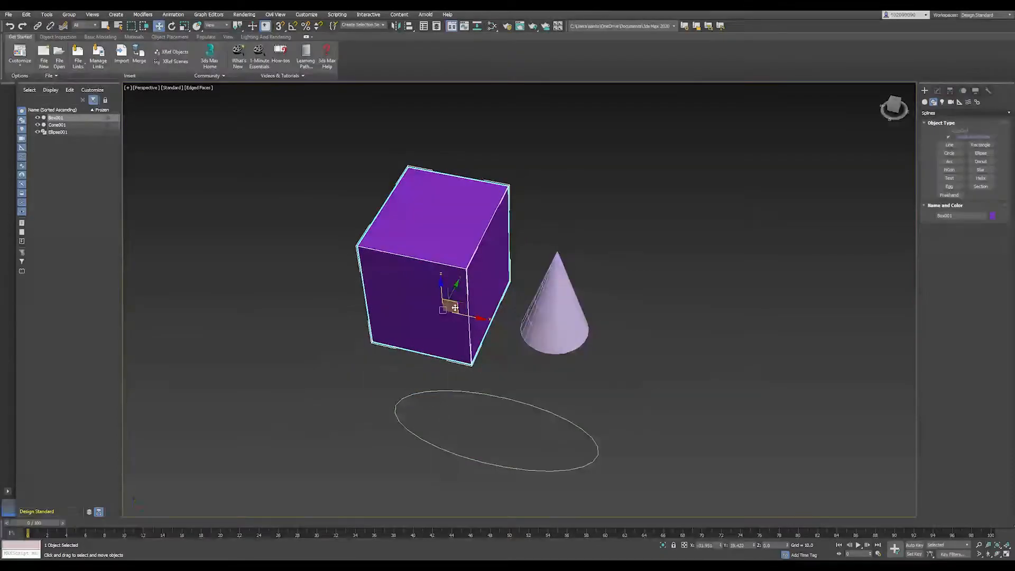
Rotate the ellipse about its vertical axis so its long side points away from the box's lower front corner.
{"action": "scroll", "coordinate": [515, 273], "scroll_direction": "down", "scroll_amount": 3}
{"action": "middle_click_drag", "start_coordinate": [524, 266], "coordinate": [500, 244]}
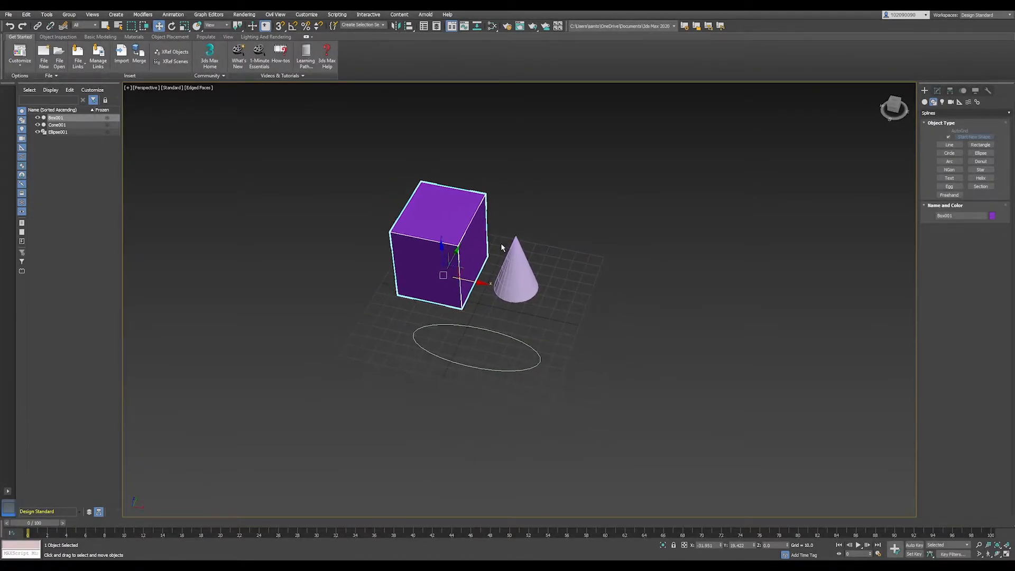
{"action": "left_click", "coordinate": [497, 327]}
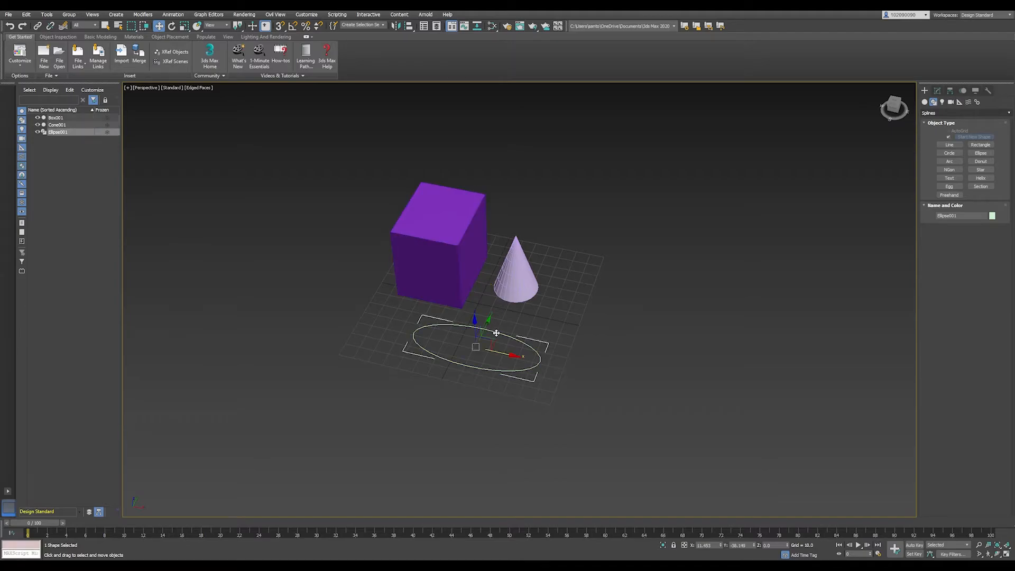
{"action": "left_click", "coordinate": [512, 357]}
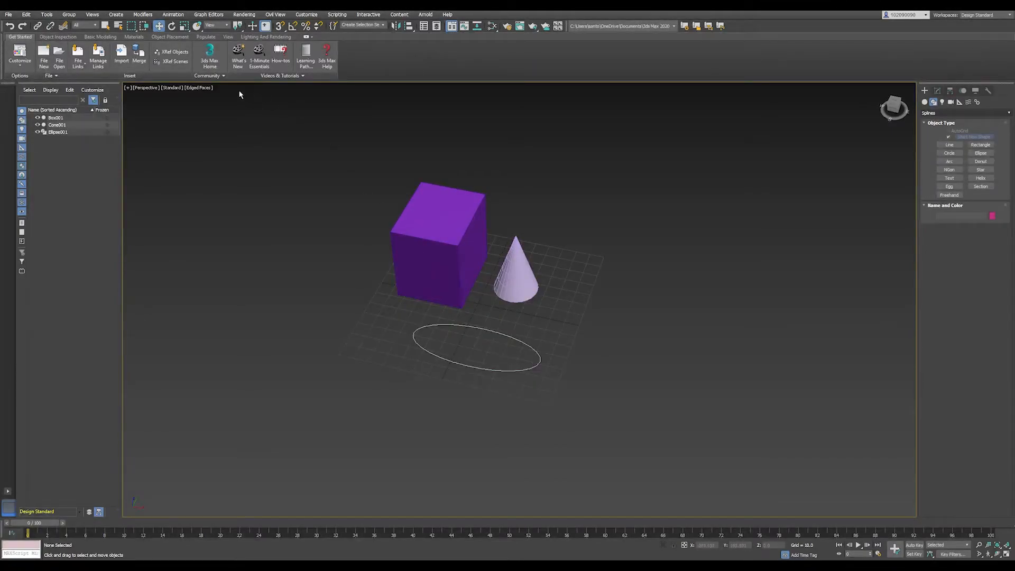
{"action": "left_click", "coordinate": [172, 27]}
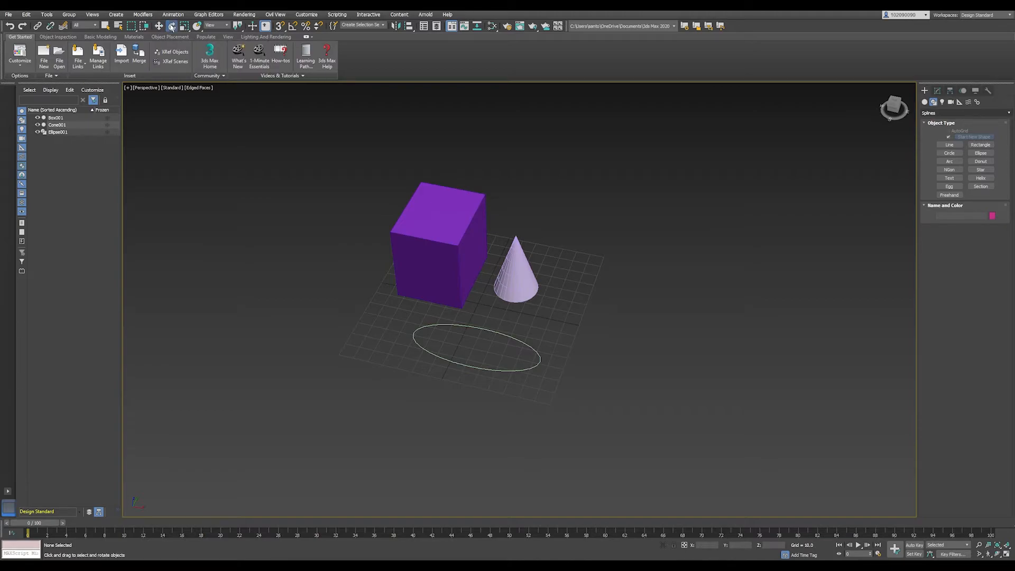
{"action": "left_click", "coordinate": [475, 326]}
{"action": "left_click_drag", "start_coordinate": [497, 370], "coordinate": [464, 360]}
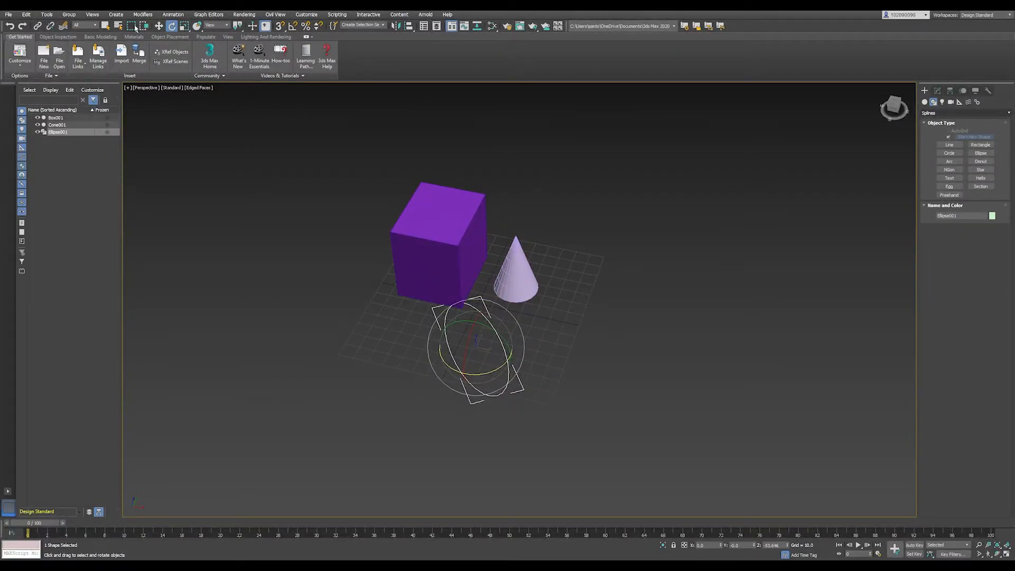
Move the ellipse across the grid toward the box so its far end runs beneath the box.
{"action": "left_click", "coordinate": [158, 27]}
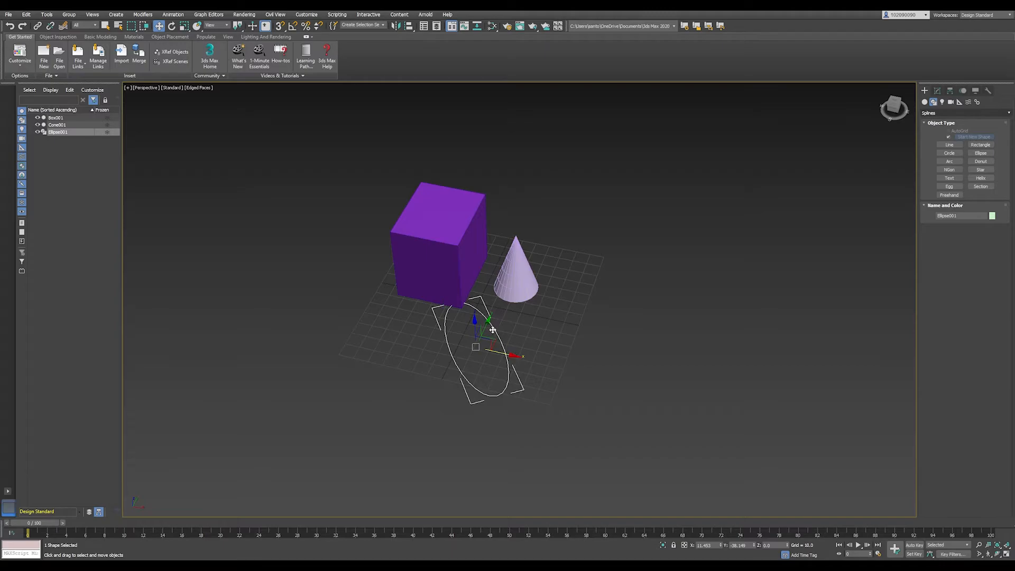
{"action": "mouse_move", "coordinate": [493, 330]}
{"action": "left_mouse_down"}
{"action": "mouse_move", "coordinate": [501, 311]}
{"action": "mouse_move", "coordinate": [511, 336]}
{"action": "mouse_move", "coordinate": [503, 334]}
{"action": "left_mouse_up"}
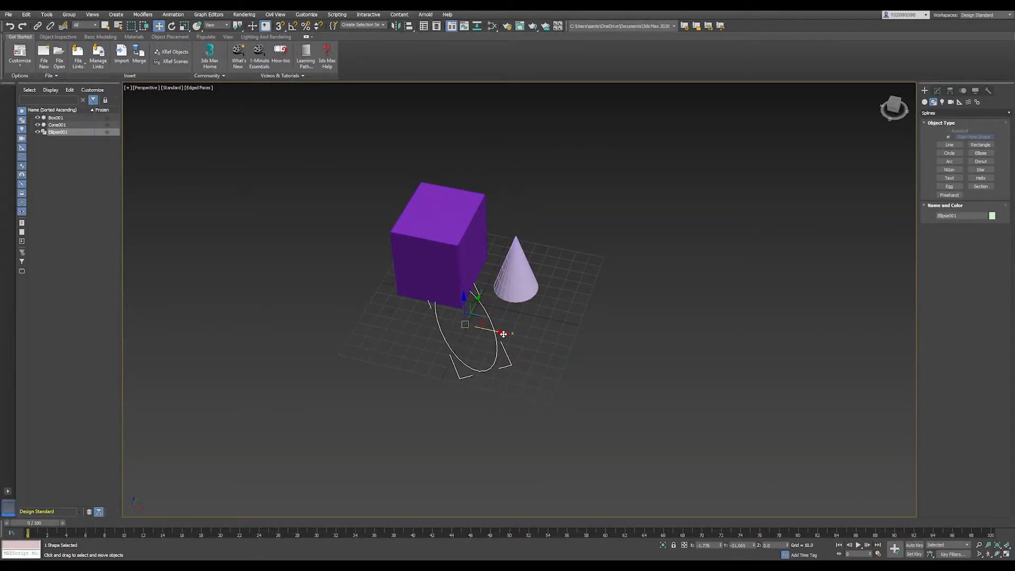
{"action": "left_click", "coordinate": [582, 192]}
Raise the cone vertically above the grid, to about the box's mid-height.
{"action": "left_click", "coordinate": [515, 272]}
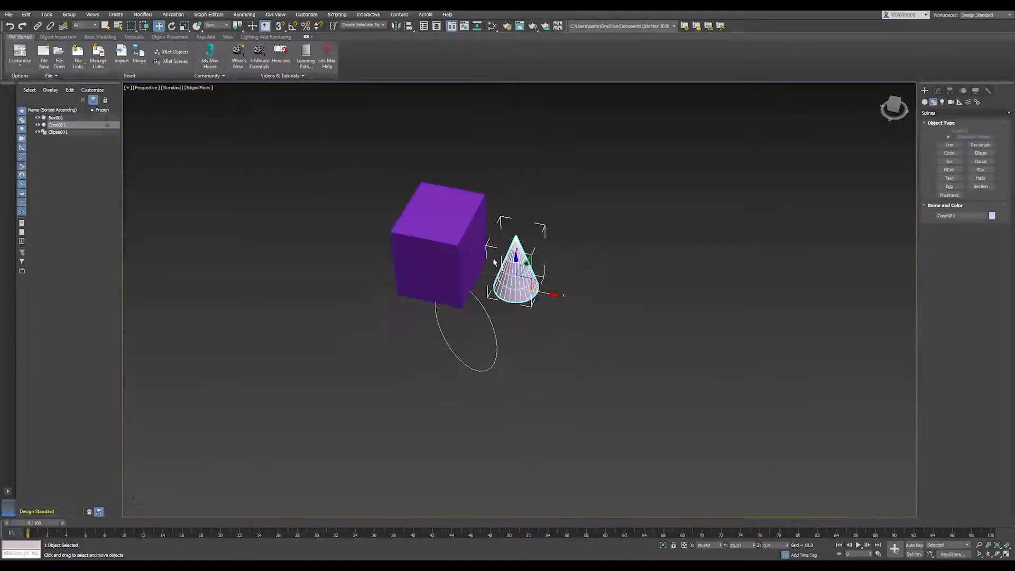
{"action": "scroll", "coordinate": [508, 238], "scroll_direction": "up", "scroll_amount": 3}
{"action": "middle_click_drag", "start_coordinate": [509, 235], "coordinate": [471, 272]}
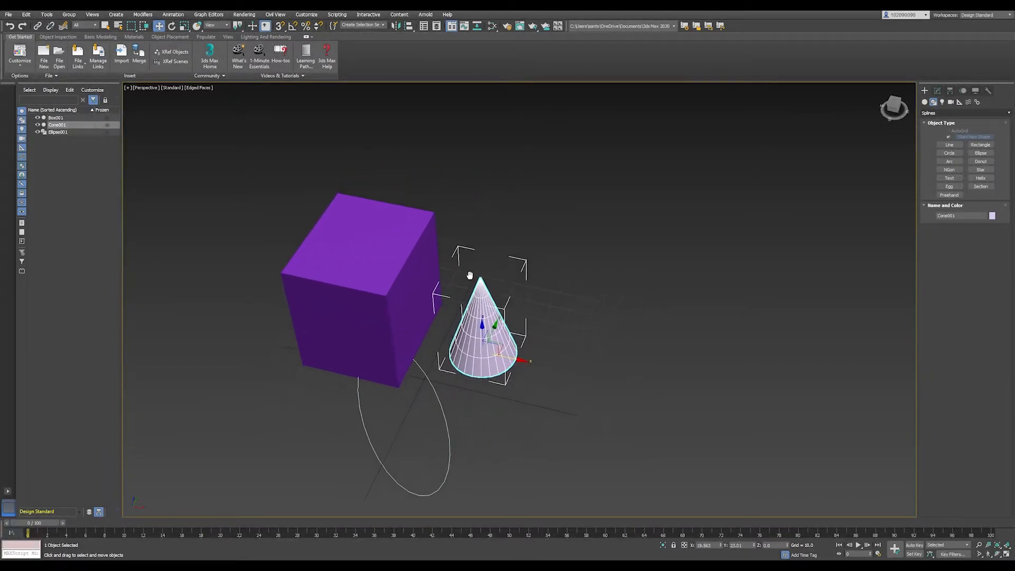
{"action": "scroll", "coordinate": [472, 269], "scroll_direction": "up", "scroll_amount": 2}
{"action": "scroll", "coordinate": [478, 260], "scroll_direction": "down", "scroll_amount": 2}
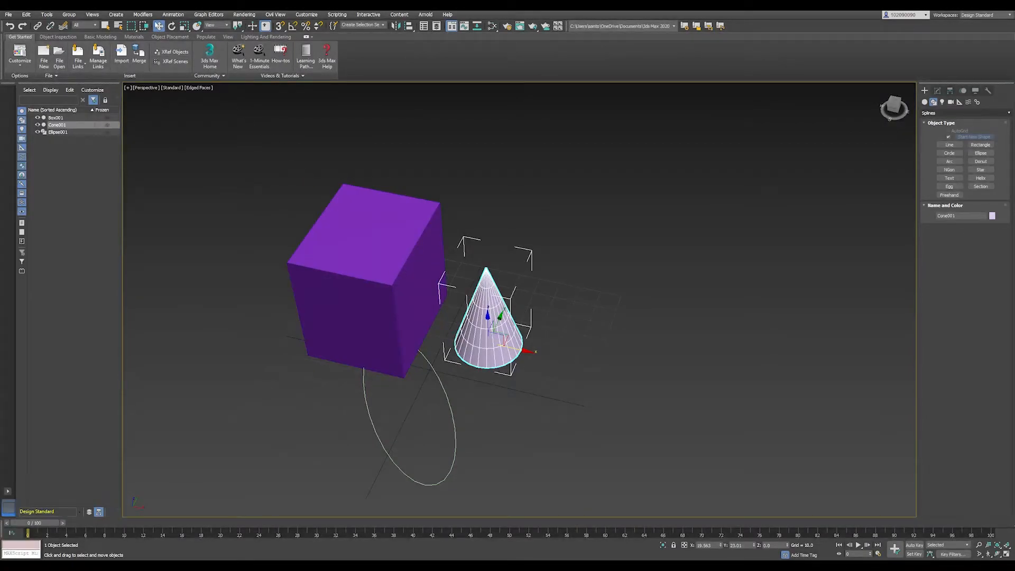
{"action": "left_click_drag", "start_coordinate": [485, 304], "coordinate": [486, 258]}
Rotate the cone about 101 degrees around the Y axis so its tip points into the box, and adjust its angle slightly.
{"action": "left_click", "coordinate": [172, 26]}
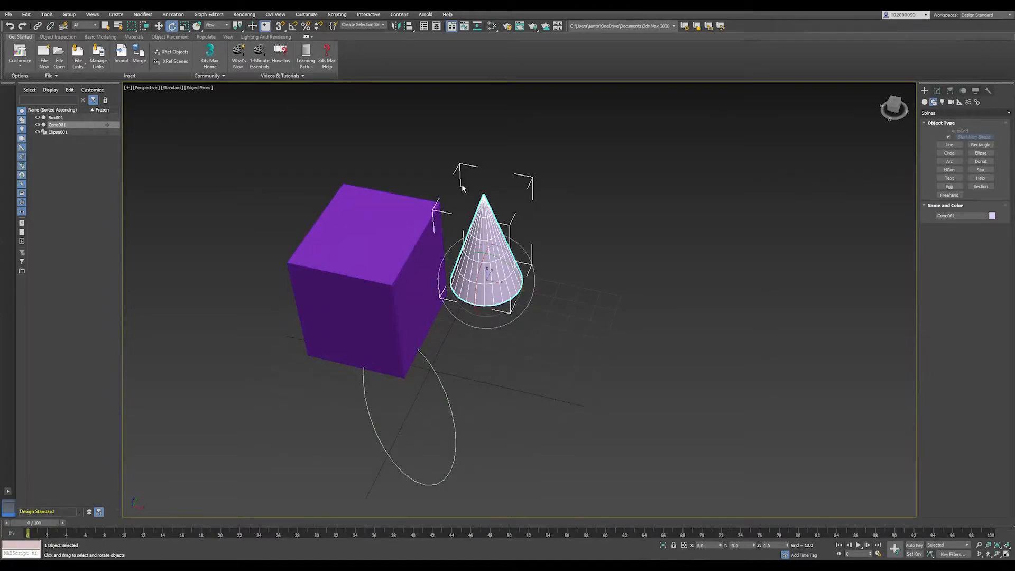
{"action": "left_click_drag", "start_coordinate": [515, 280], "coordinate": [462, 234]}
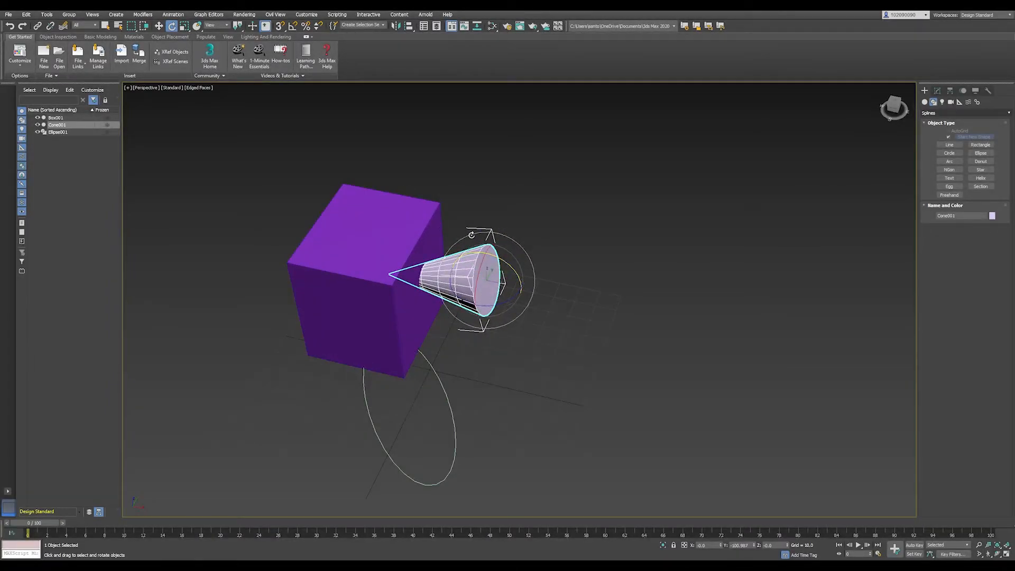
{"action": "middle_click_drag", "start_coordinate": [561, 252], "coordinate": [541, 250]}
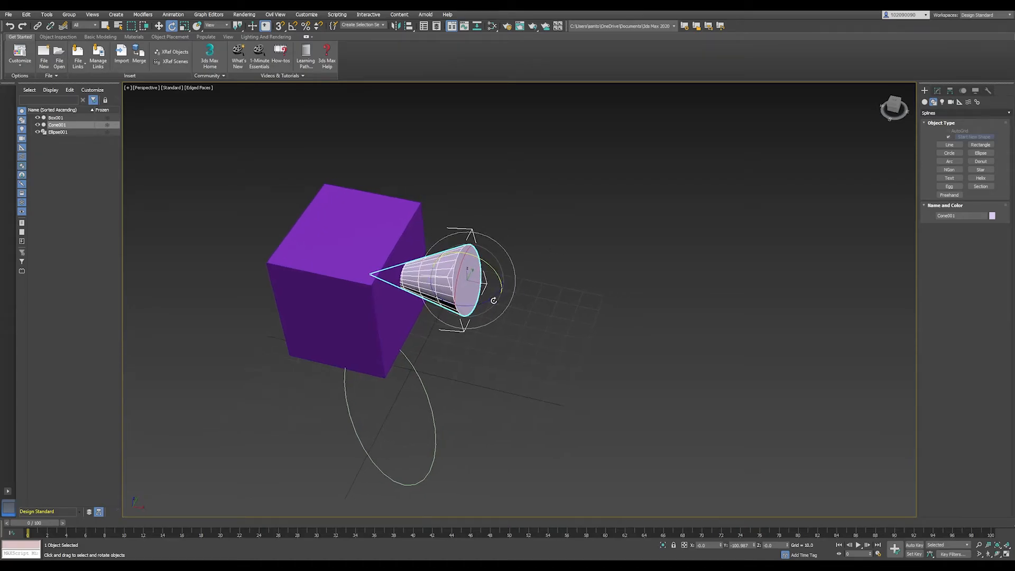
{"action": "left_click_drag", "start_coordinate": [494, 299], "coordinate": [500, 267]}
Move the cone along the Y and X axes so its tip penetrates the box's side while its base stays outside.
{"action": "left_click", "coordinate": [159, 26]}
{"action": "left_click_drag", "start_coordinate": [481, 251], "coordinate": [508, 201]}
{"action": "left_click", "coordinate": [521, 236]}
{"action": "left_click", "coordinate": [497, 241]}
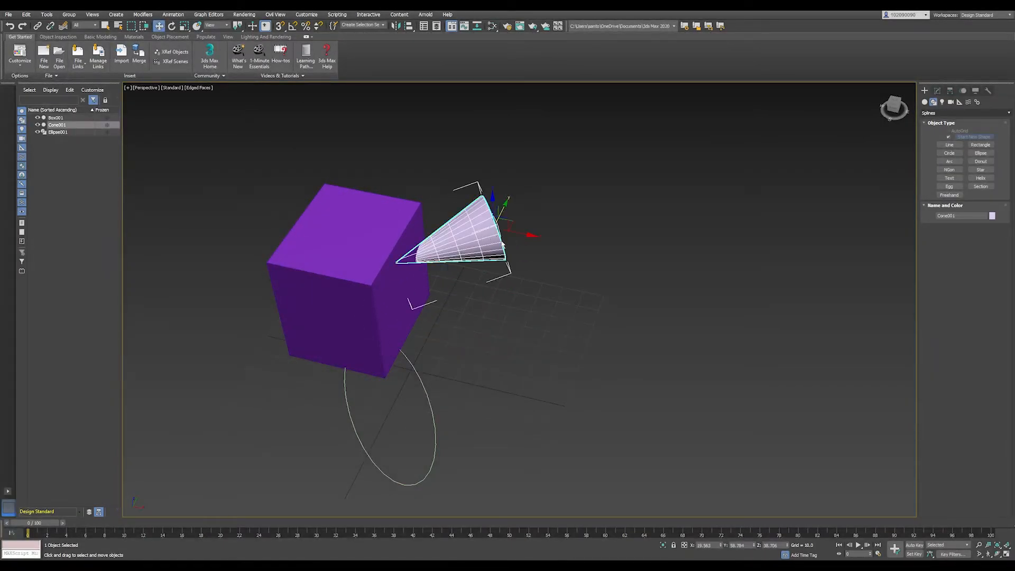
{"action": "left_click", "coordinate": [521, 235]}
{"action": "left_click", "coordinate": [481, 237]}
{"action": "left_click_drag", "start_coordinate": [530, 235], "coordinate": [498, 229]}
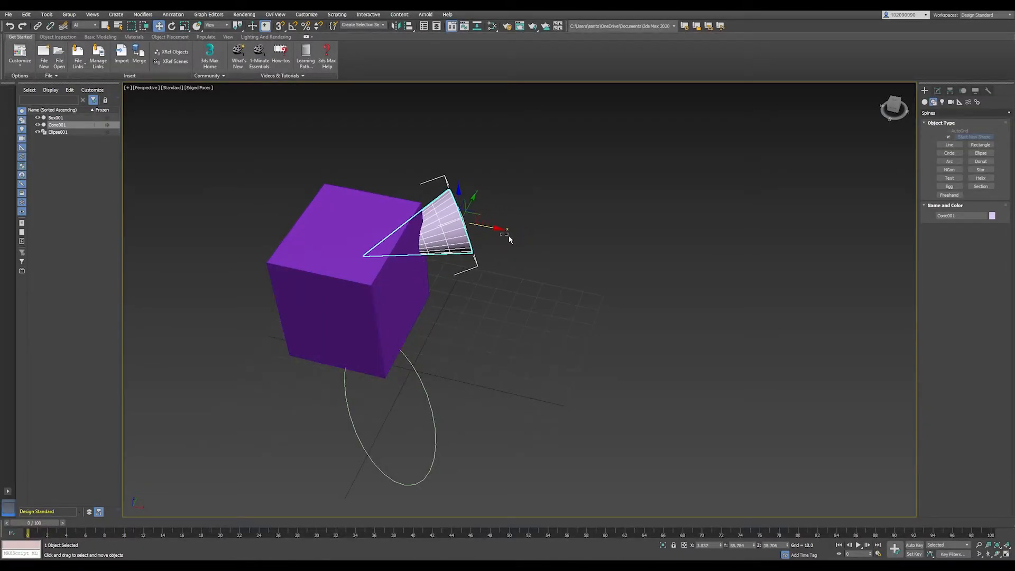
{"action": "left_click", "coordinate": [484, 230]}
Apply an Extrude modifier to the ellipse and raise its amount to form a solid overlapping the box.
{"action": "middle_click_drag", "start_coordinate": [527, 249], "coordinate": [435, 234], "text": "alt"}
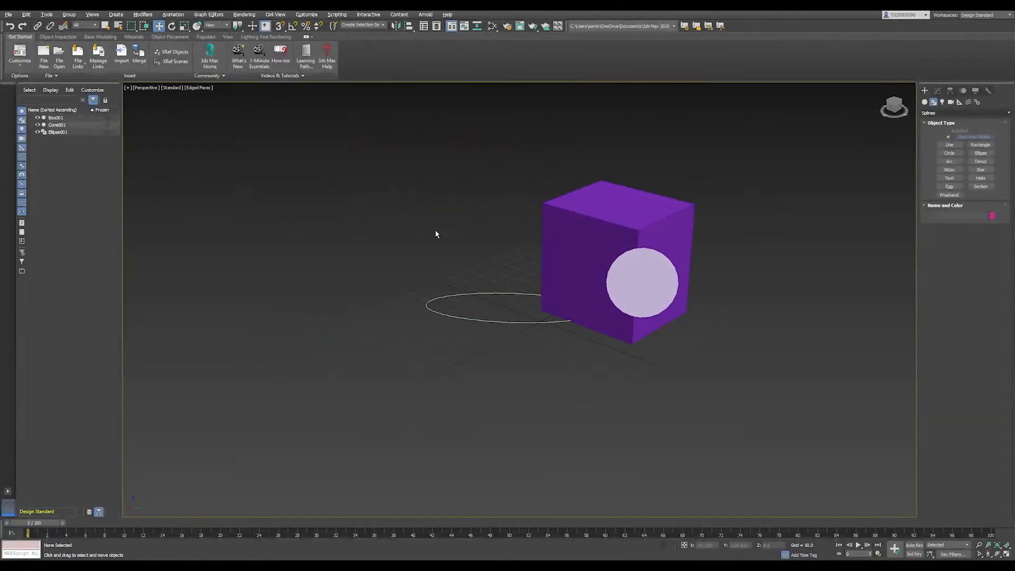
{"action": "middle_click_drag", "start_coordinate": [601, 246], "coordinate": [503, 289]}
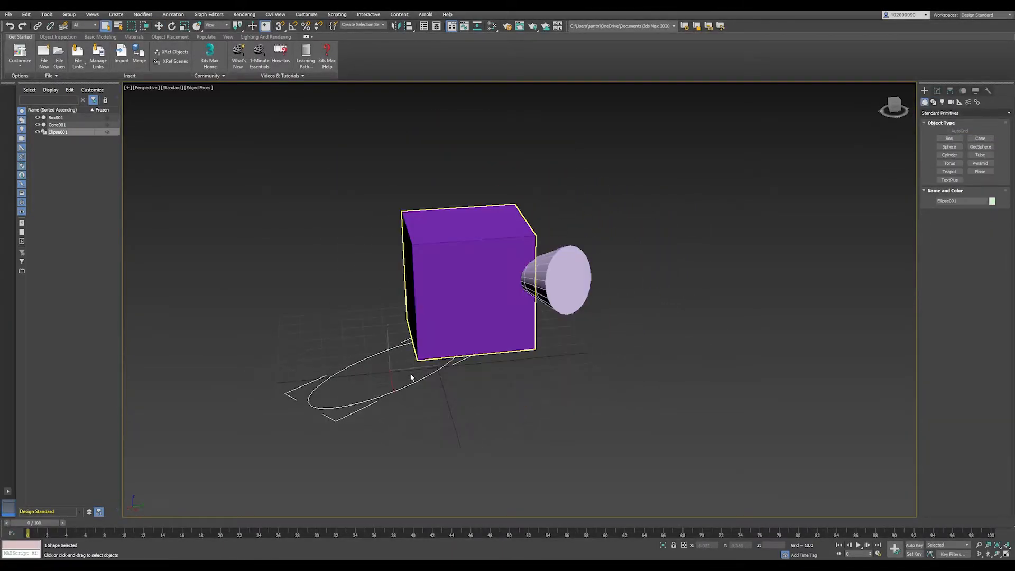
{"action": "middle_click_drag", "start_coordinate": [386, 362], "coordinate": [468, 352]}
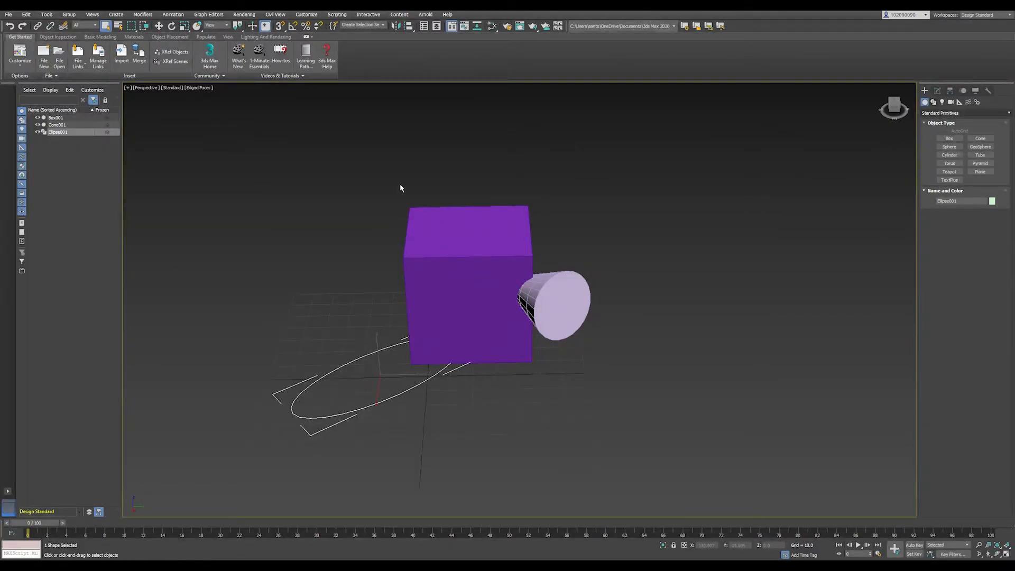
{"action": "left_click", "coordinate": [938, 93]}
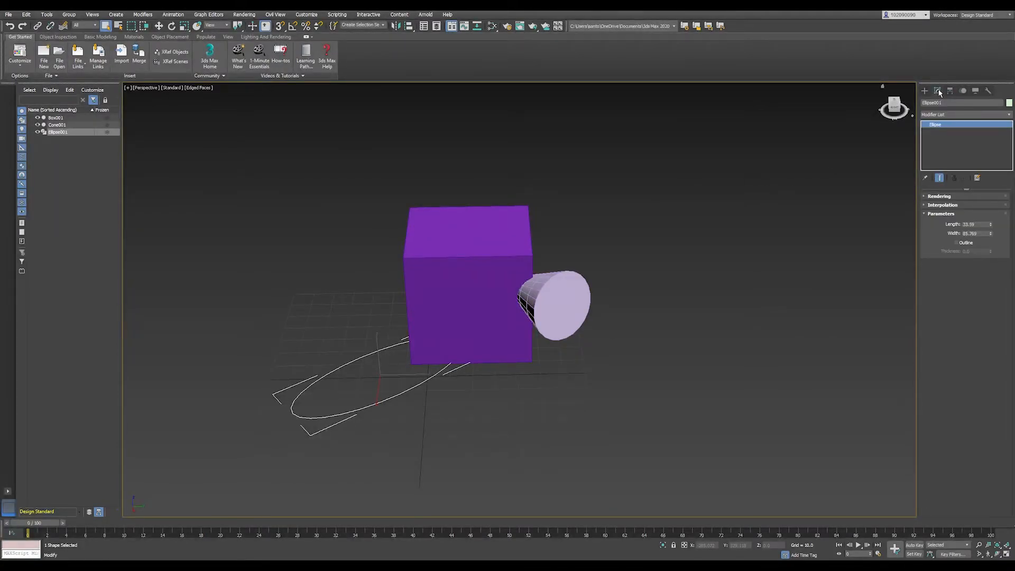
{"action": "left_click", "coordinate": [947, 114]}
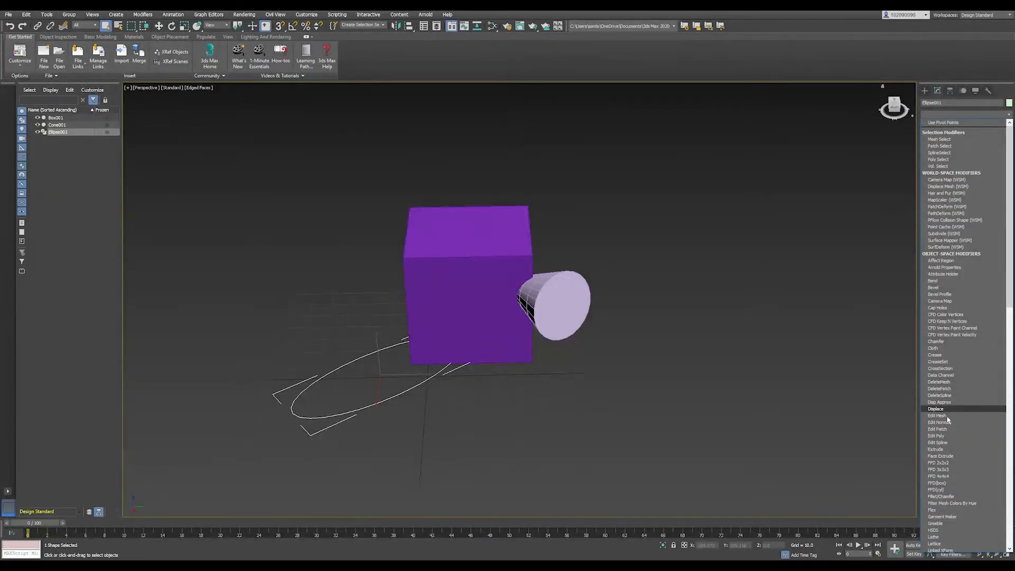
{"action": "left_click", "coordinate": [935, 449]}
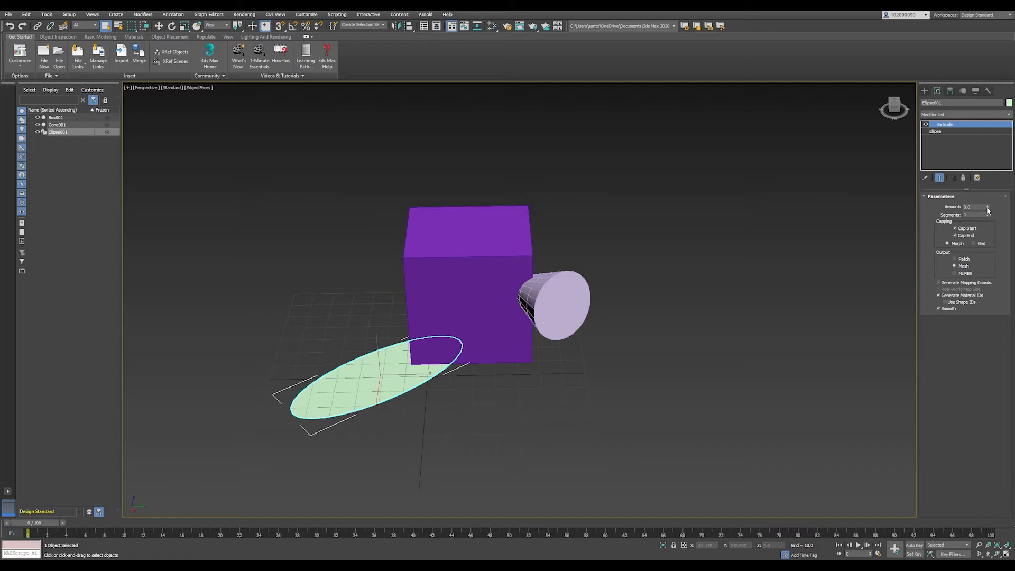
{"action": "left_click_drag", "start_coordinate": [987, 207], "coordinate": [992, 170]}
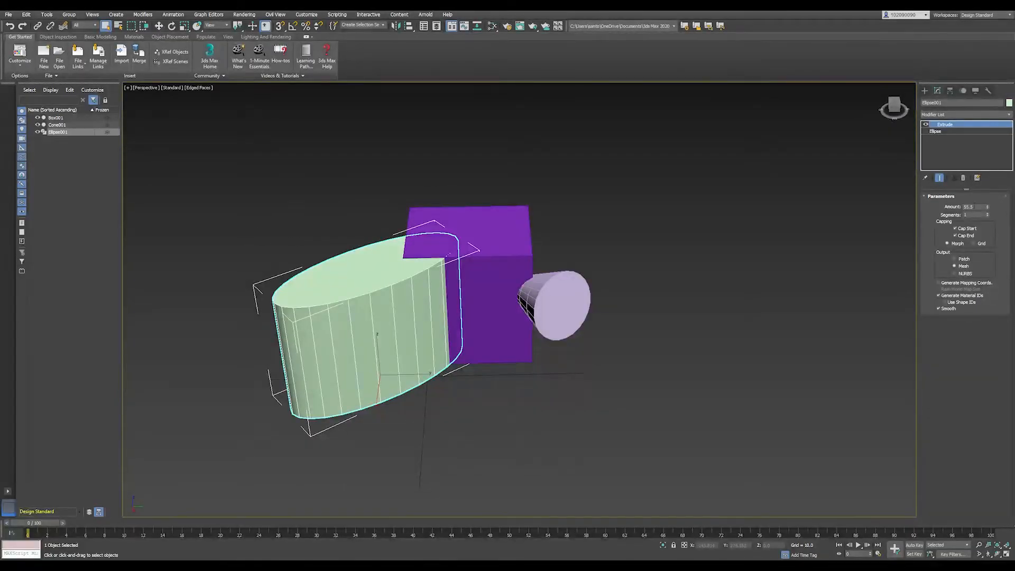
Try an extrusion amount of 50 for the ellipse and settle on 70.
{"action": "type", "text": "0"}
{"action": "key", "text": "Return"}
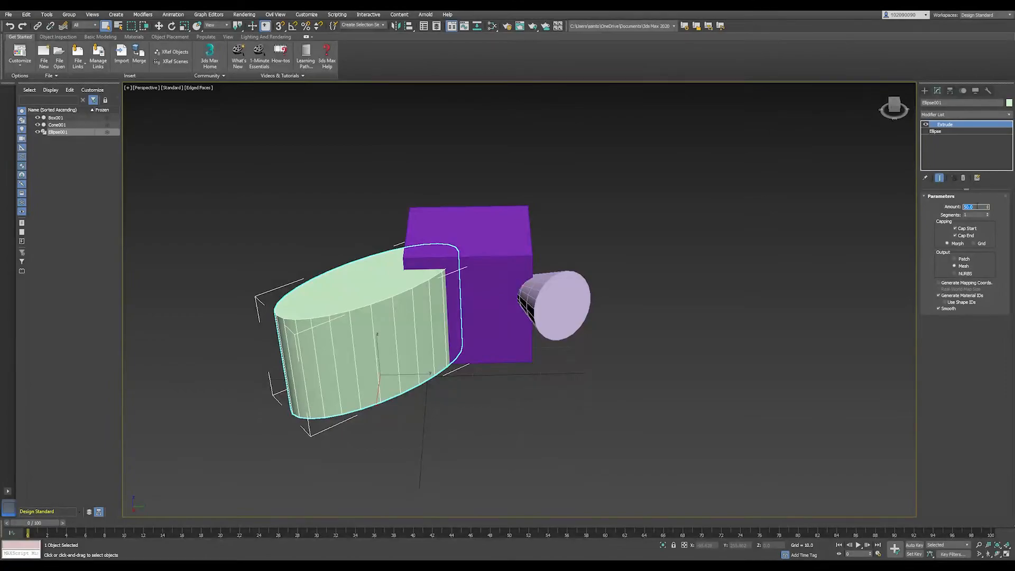
{"action": "key", "text": "BackSpace"}
{"action": "type", "text": "70"}
{"action": "key", "text": "Return"}
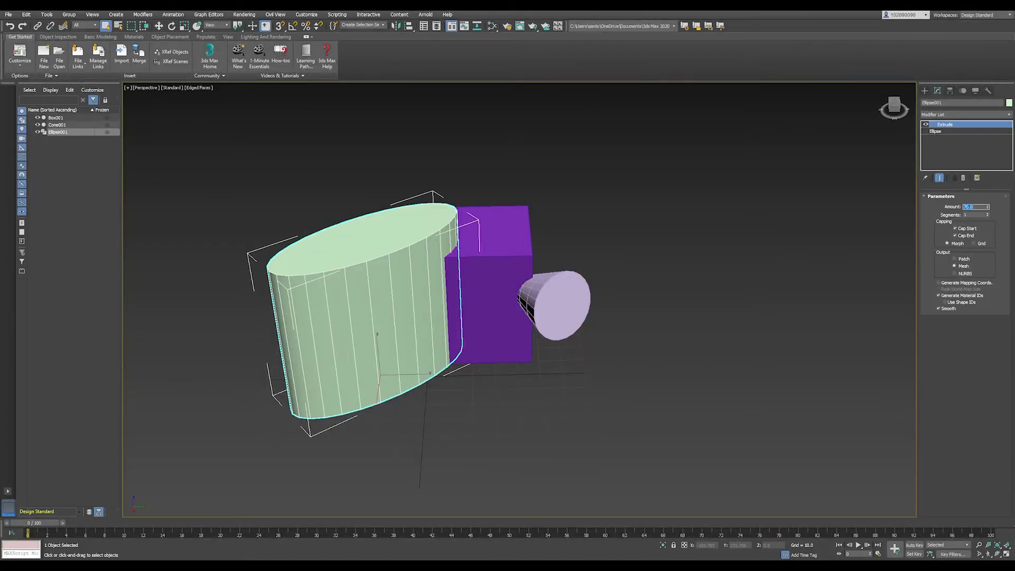
Examine from several angles how the extruded ellipse and the cone overlap the box.
{"action": "left_click", "coordinate": [709, 241]}
{"action": "middle_click_drag", "start_coordinate": [636, 274], "coordinate": [643, 229], "text": "alt"}
{"action": "scroll", "coordinate": [560, 231], "scroll_direction": "up", "scroll_amount": 3}
{"action": "scroll", "coordinate": [548, 227], "scroll_direction": "down", "scroll_amount": 3}
{"action": "middle_click_drag", "start_coordinate": [547, 231], "coordinate": [522, 238], "text": "alt"}
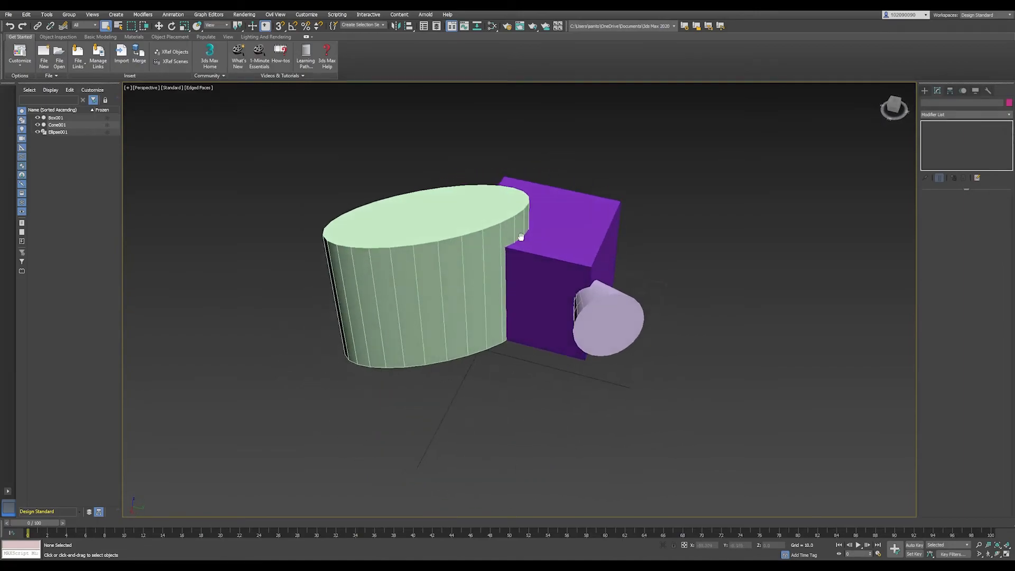
{"action": "left_click", "coordinate": [583, 211]}
{"action": "left_click", "coordinate": [700, 176]}
{"action": "middle_click_drag", "start_coordinate": [671, 192], "coordinate": [651, 199]}
Create a Boolean compound object from the box.
{"action": "left_click", "coordinate": [925, 91]}
{"action": "left_click", "coordinate": [939, 113]}
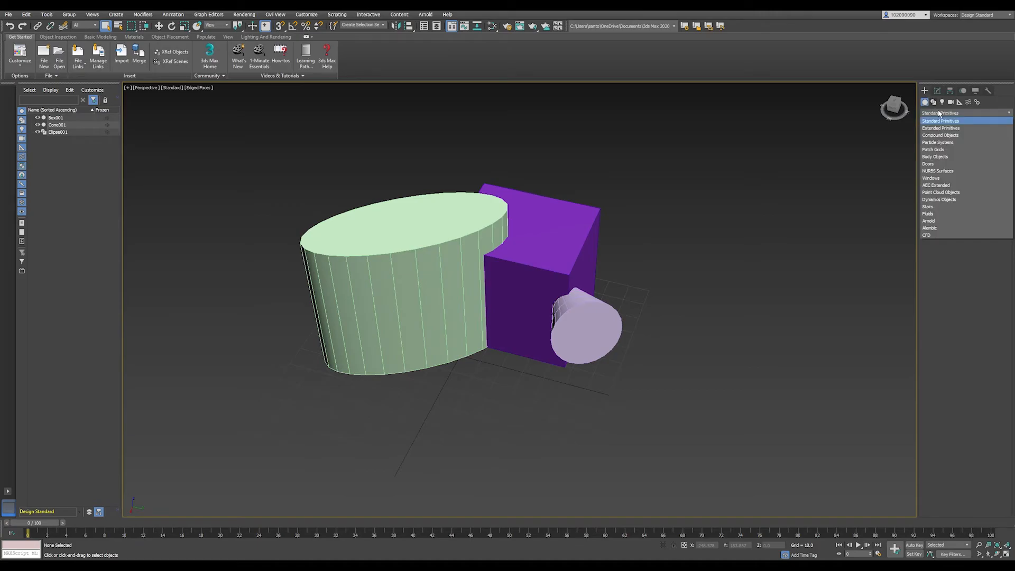
{"action": "left_click", "coordinate": [945, 135]}
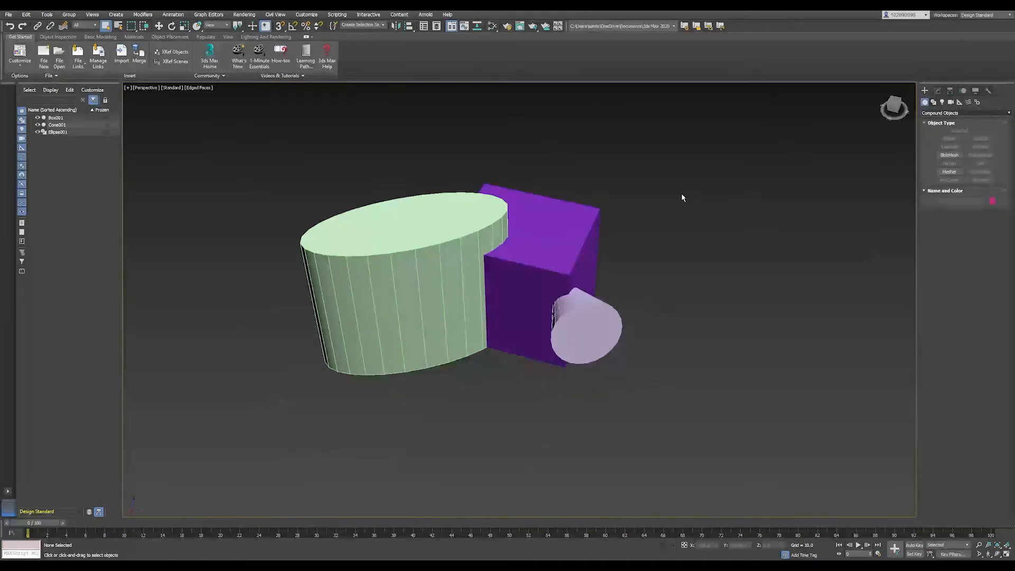
{"action": "middle_click_drag", "start_coordinate": [679, 195], "coordinate": [664, 192]}
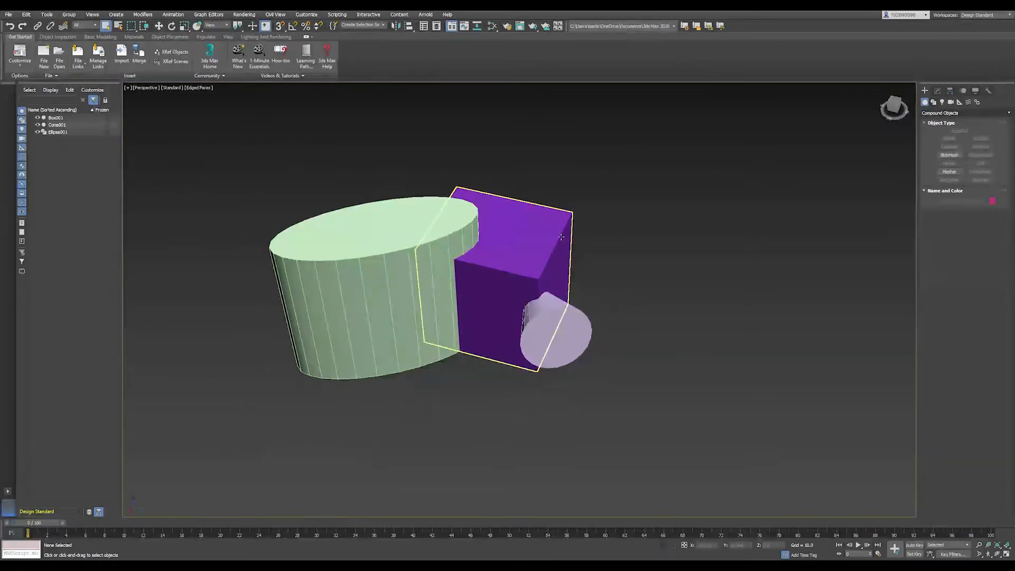
{"action": "left_click", "coordinate": [544, 236]}
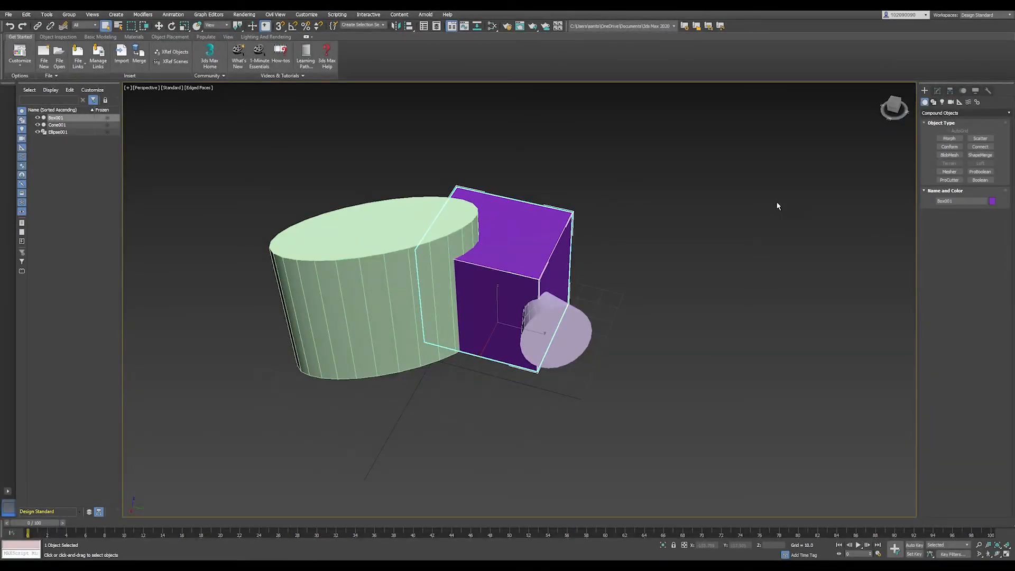
{"action": "left_click", "coordinate": [980, 179]}
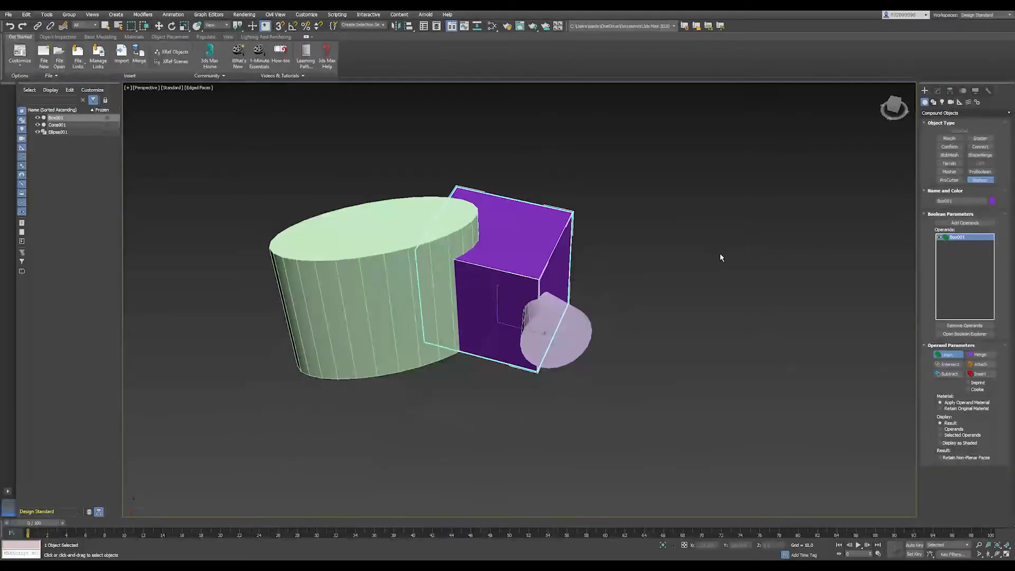
{"action": "middle_click_drag", "start_coordinate": [615, 262], "coordinate": [670, 260], "text": "alt"}
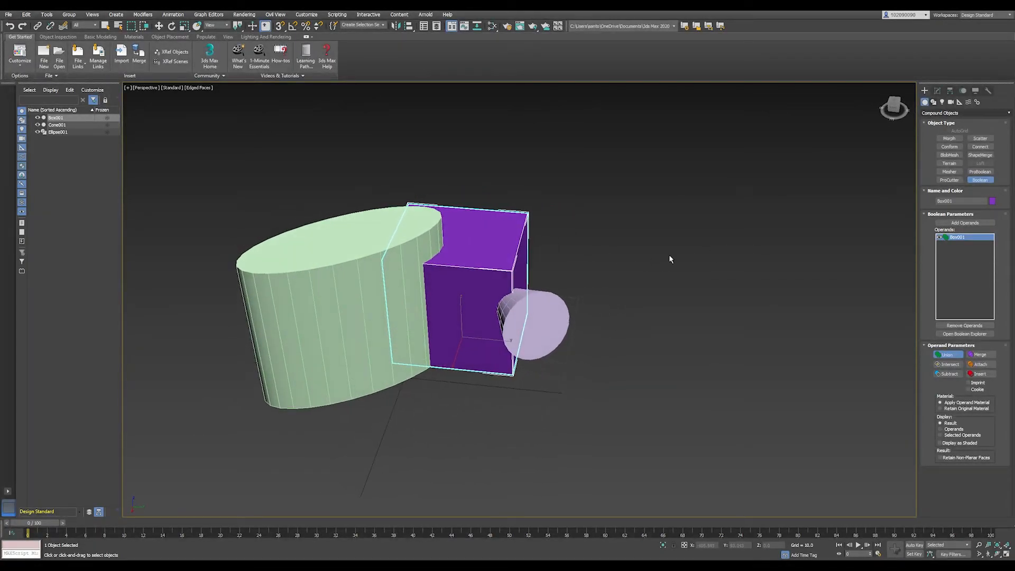
Add the extruded ellipse and the cone to the box's Boolean as Union operands.
{"action": "left_click", "coordinate": [963, 223]}
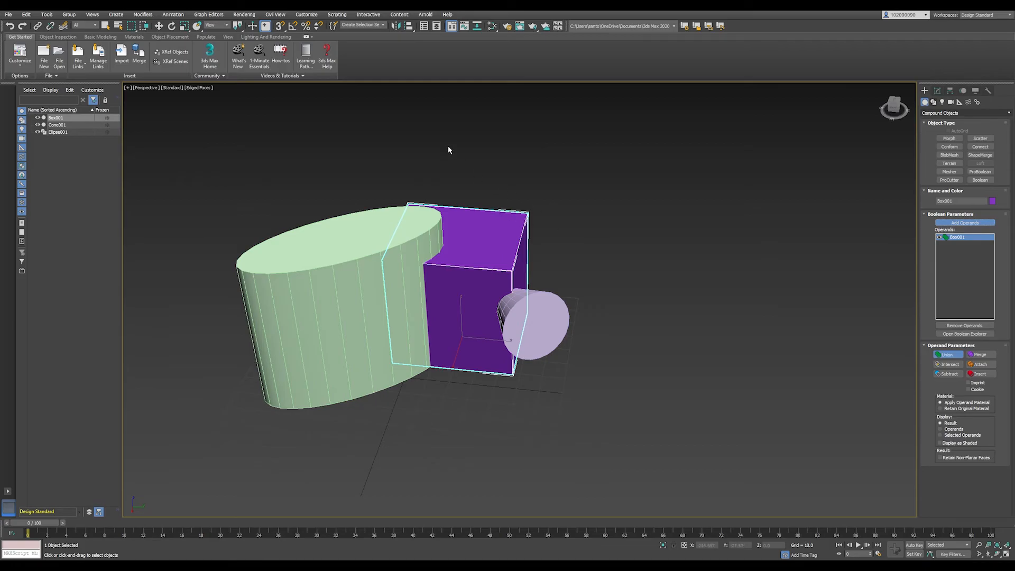
{"action": "left_click", "coordinate": [307, 274]}
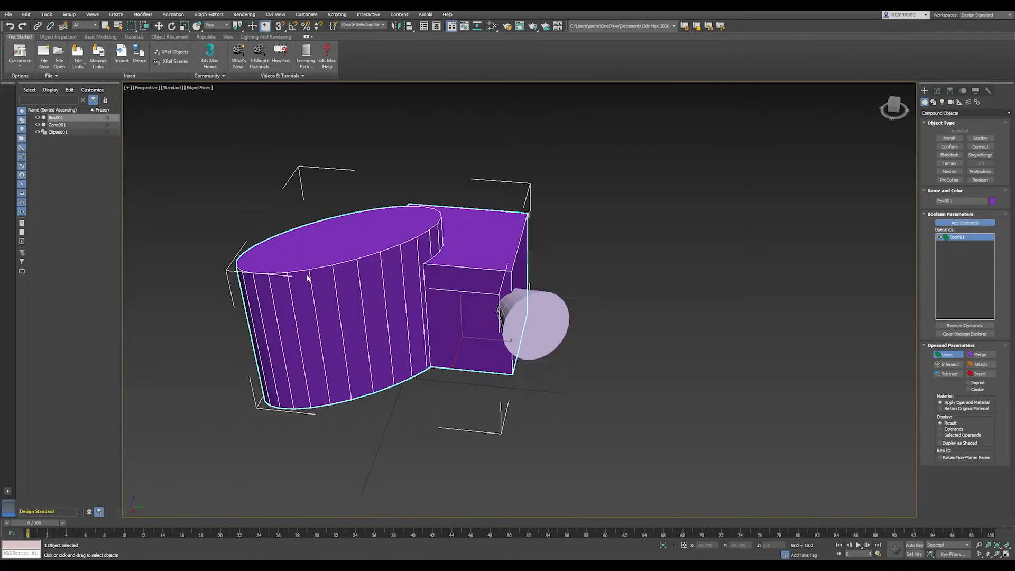
{"action": "left_click", "coordinate": [547, 315]}
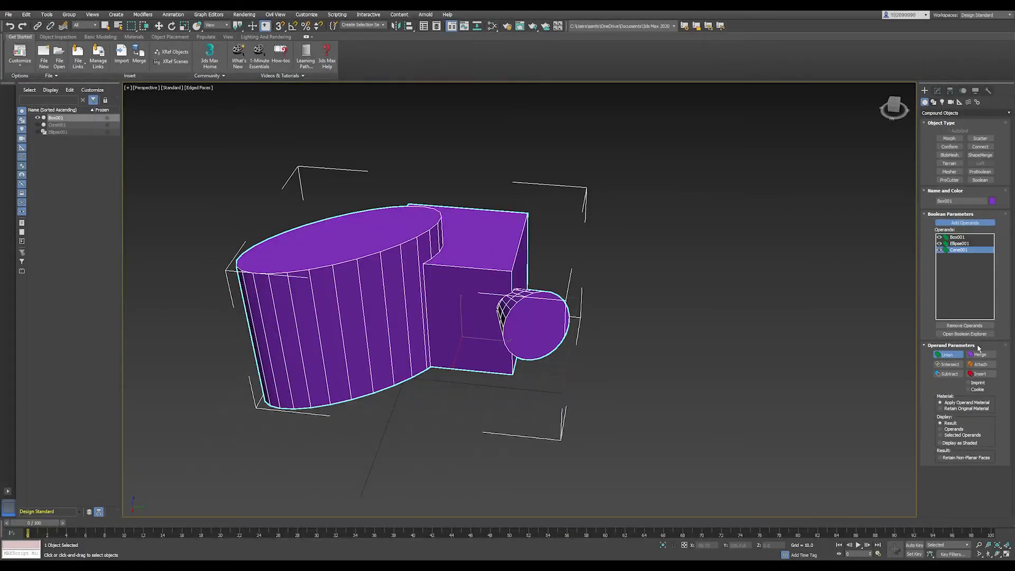
Change the cone and ellipse operands to Subtract to cut both shapes out of the box, and inspect the cuts.
{"action": "left_click", "coordinate": [947, 374]}
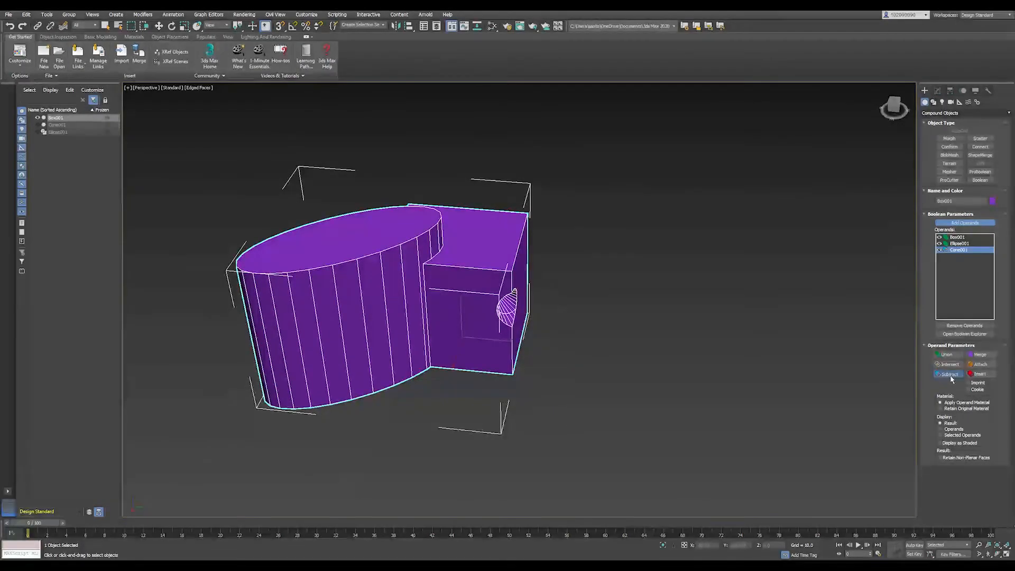
{"action": "left_click", "coordinate": [958, 244]}
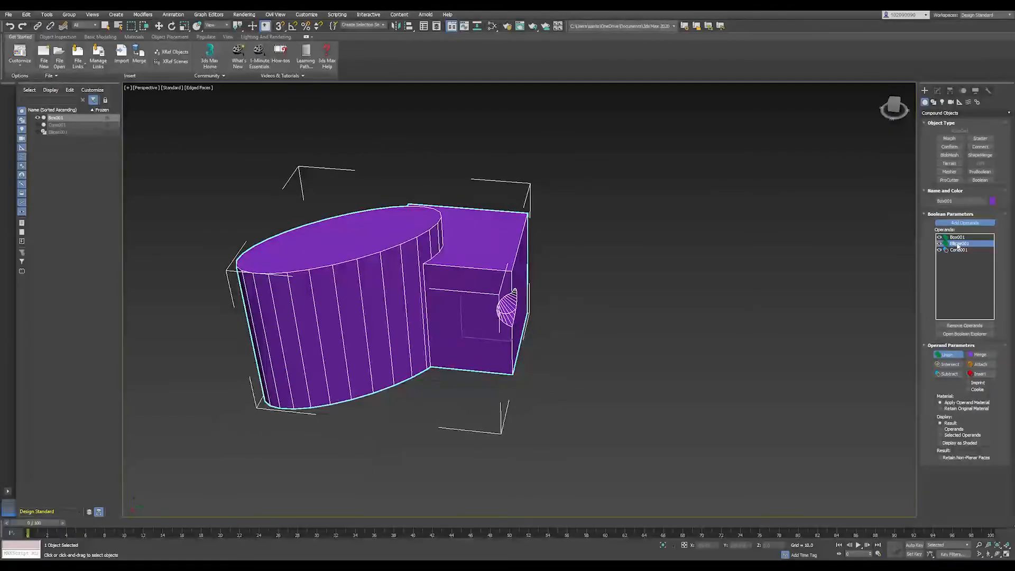
{"action": "left_click", "coordinate": [950, 374]}
{"action": "middle_click_drag", "start_coordinate": [753, 351], "coordinate": [618, 338], "text": "alt"}
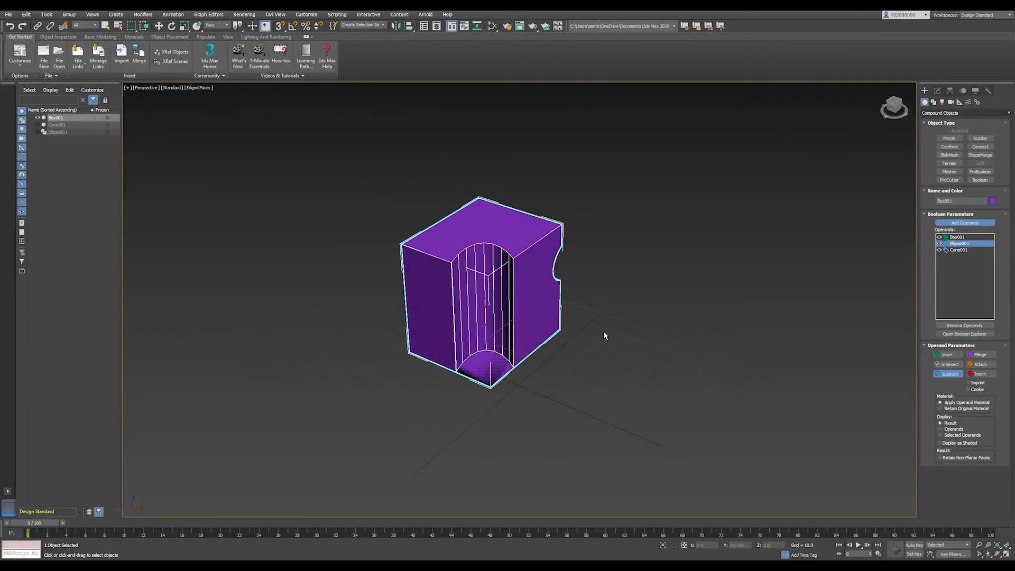
{"action": "scroll", "coordinate": [528, 274], "scroll_direction": "up", "scroll_amount": 3}
{"action": "middle_click_drag", "start_coordinate": [604, 298], "coordinate": [556, 316]}
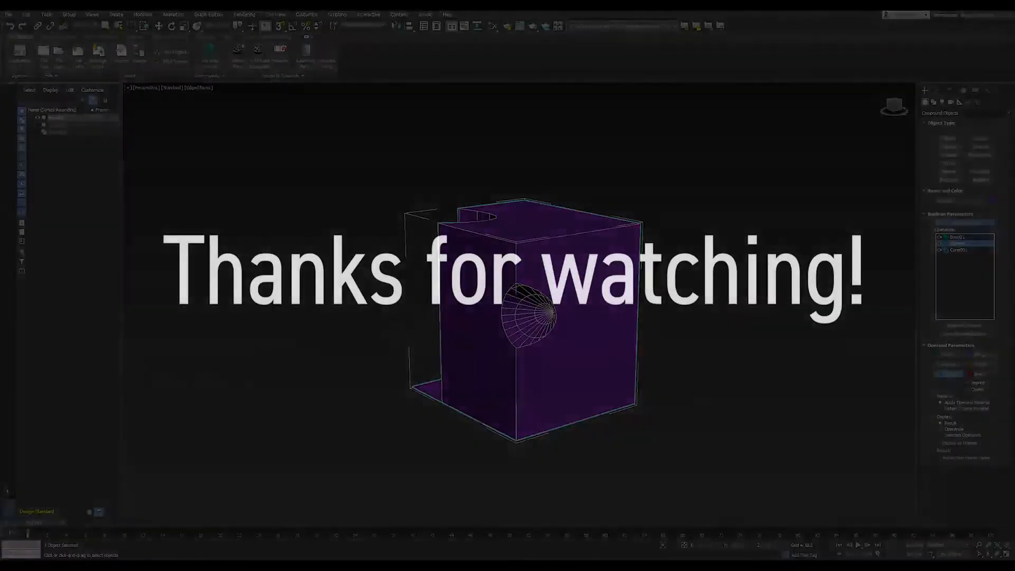